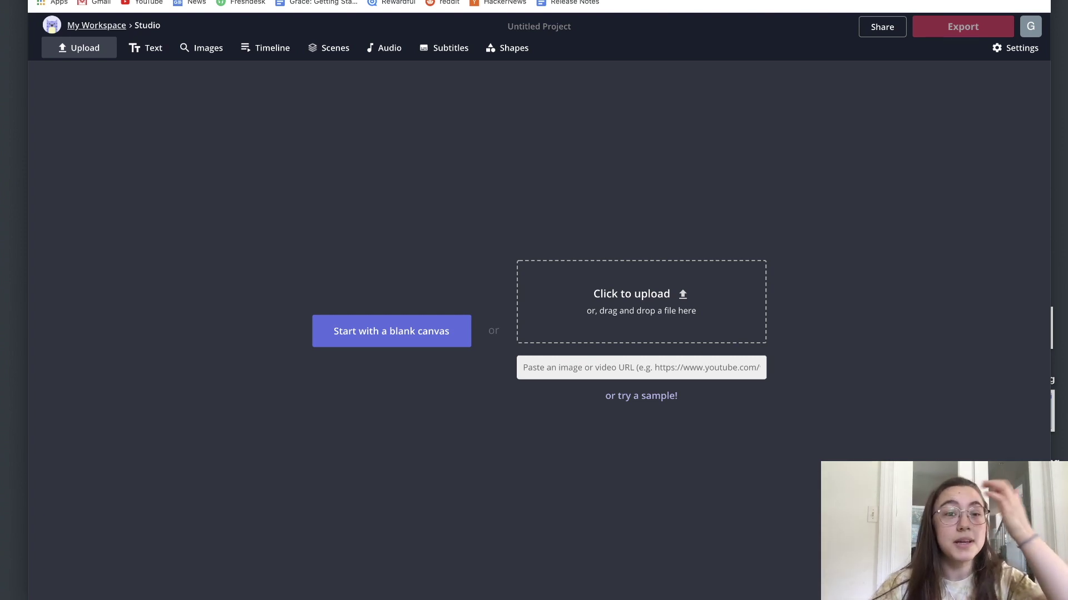
Take the browser out of full screen so the desktop can be reached
{"action": "key", "text": "ctrl+super+f"}
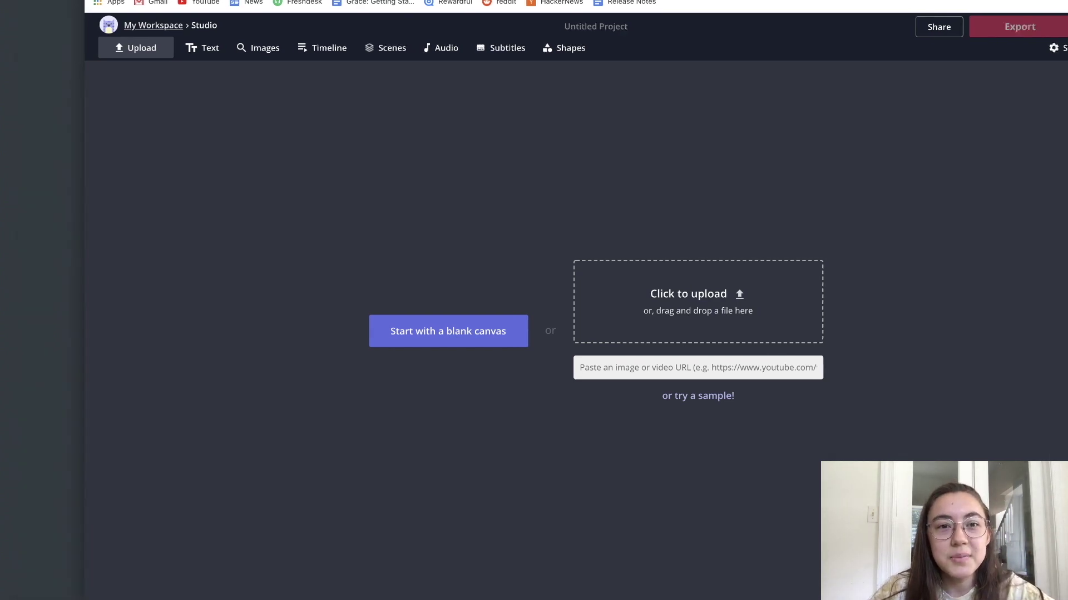
Move the browser aside, line up the yes, these and desktop folders, then restore Kapwing over the desktop
{"action": "left_click_drag", "start_coordinate": [625, 12], "coordinate": [1041, 321]}
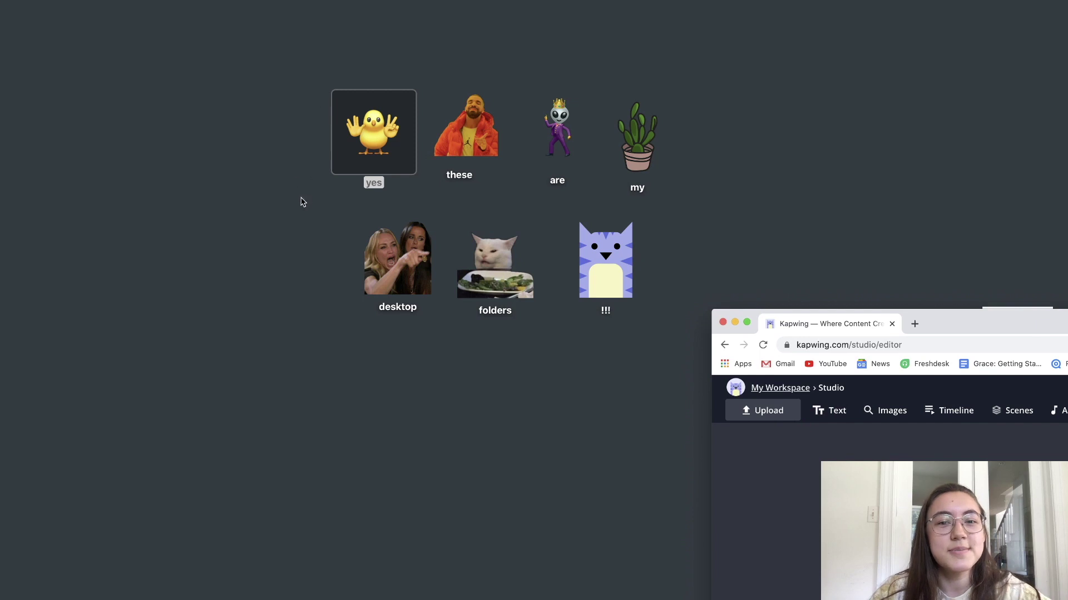
{"action": "left_click", "coordinate": [398, 258]}
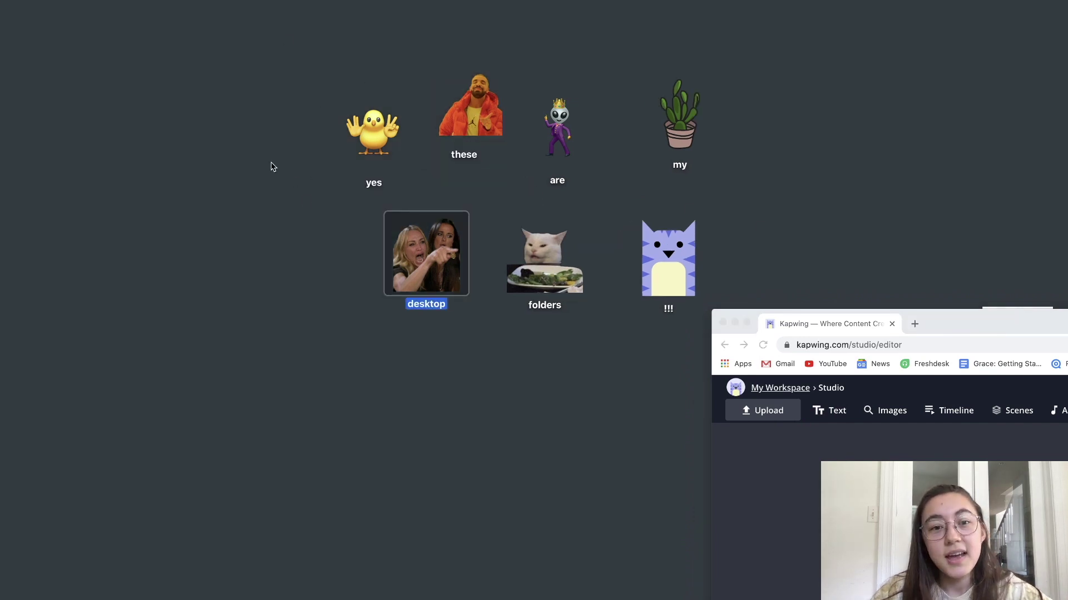
{"action": "mouse_move", "coordinate": [379, 130]}
{"action": "left_mouse_down"}
{"action": "mouse_move", "coordinate": [349, 115]}
{"action": "mouse_move", "coordinate": [367, 122]}
{"action": "left_mouse_up"}
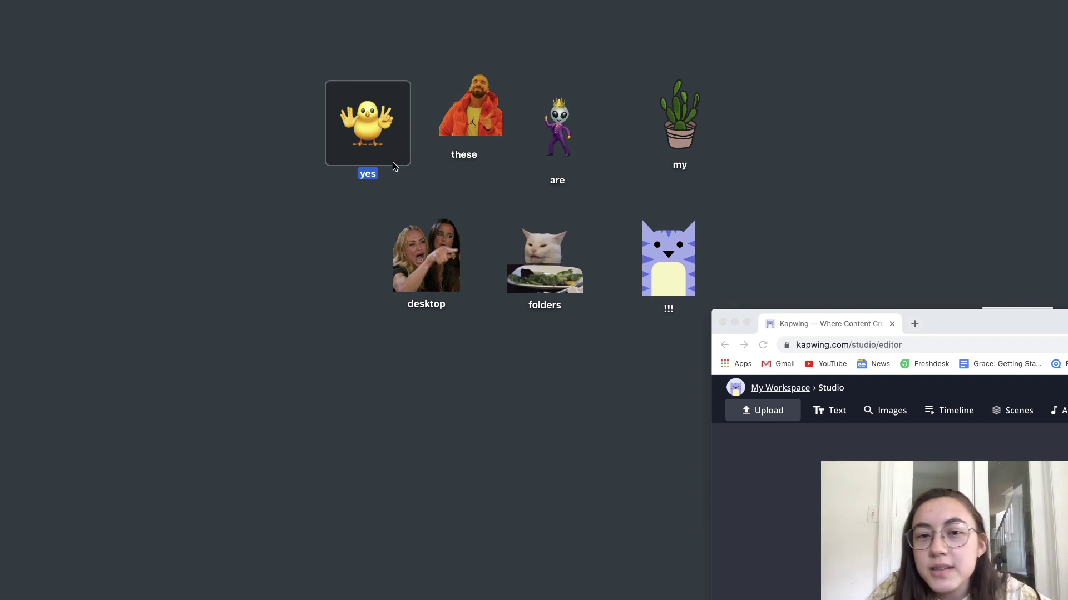
{"action": "left_click_drag", "start_coordinate": [474, 122], "coordinate": [481, 132]}
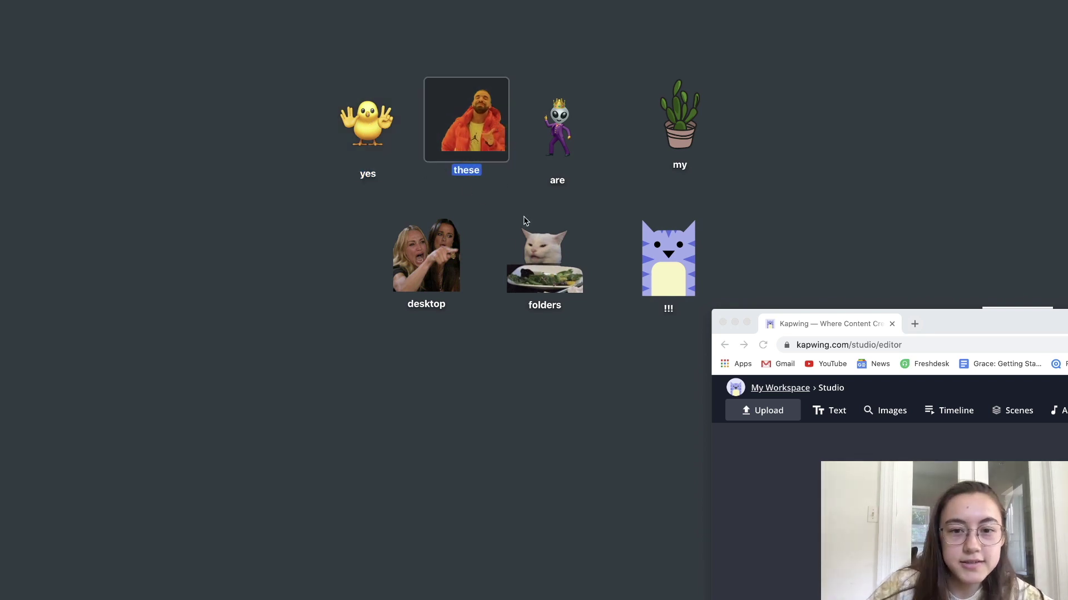
{"action": "left_click_drag", "start_coordinate": [448, 266], "coordinate": [481, 268]}
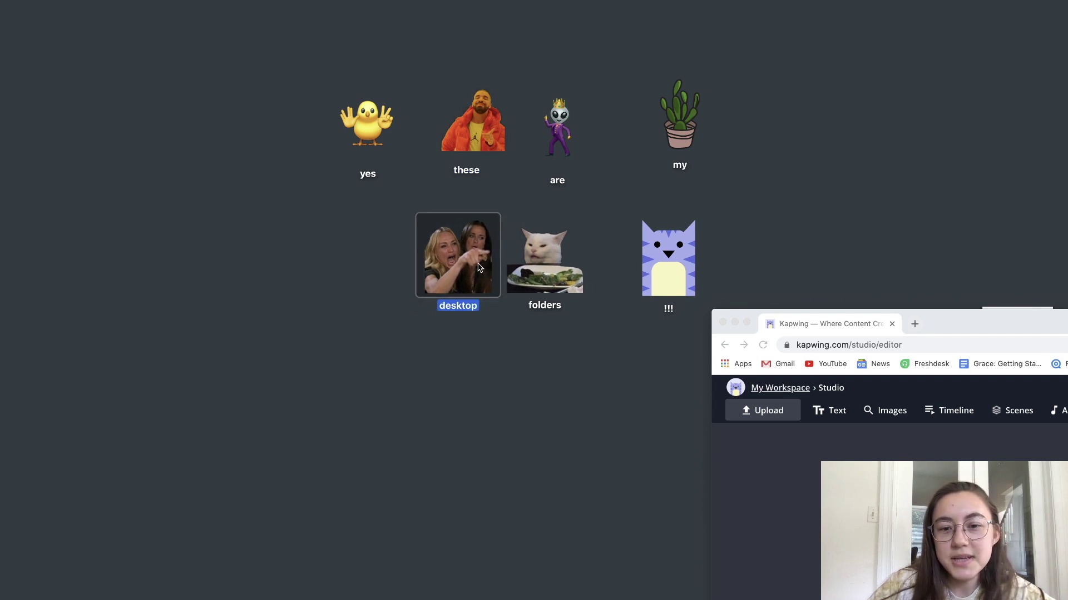
{"action": "left_click", "coordinate": [568, 279]}
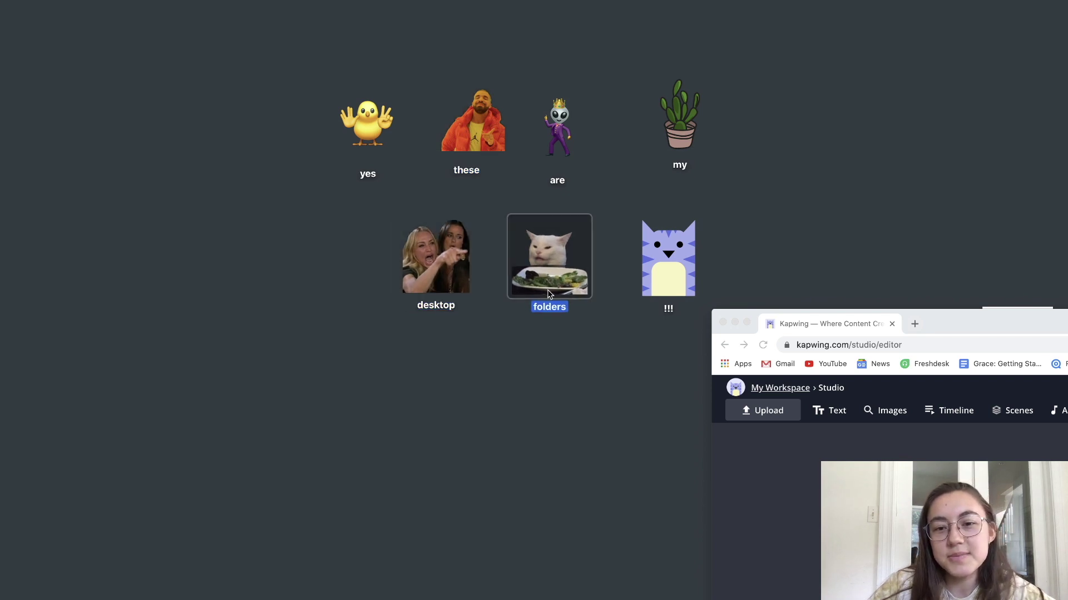
{"action": "left_click", "coordinate": [592, 328]}
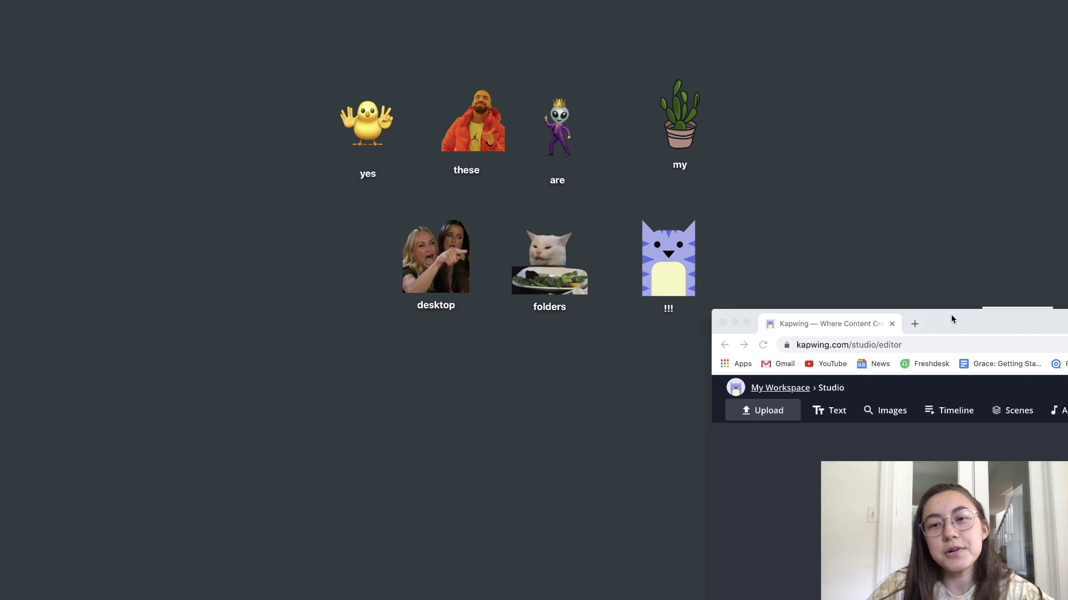
{"action": "left_click_drag", "start_coordinate": [951, 315], "coordinate": [262, 0]}
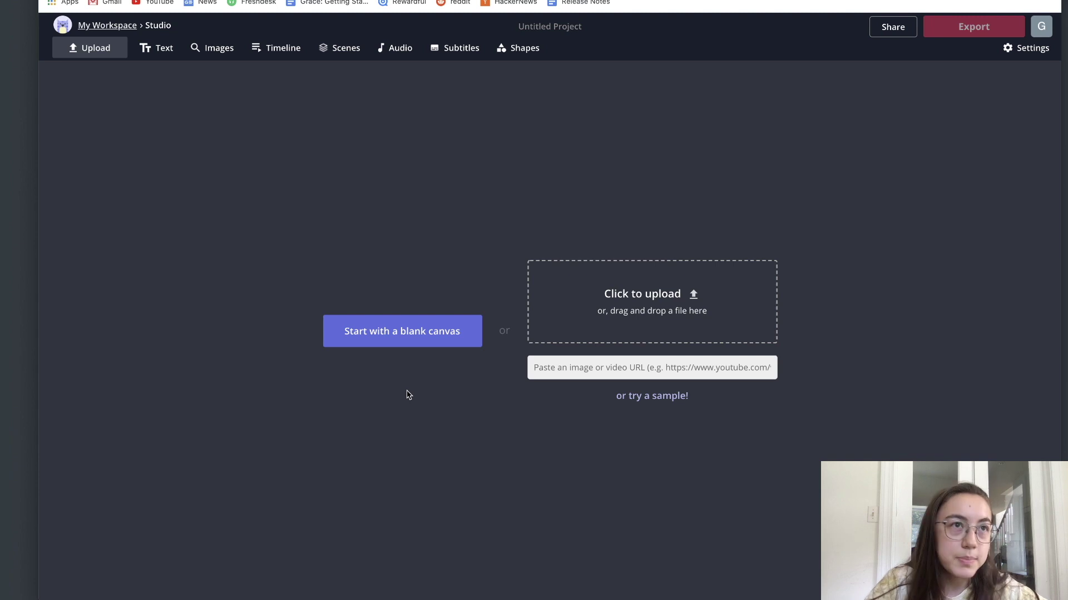
Start a blank 1:1 canvas and open the Images dialog, checking Emojis before returning to Image Search
{"action": "left_click", "coordinate": [406, 332]}
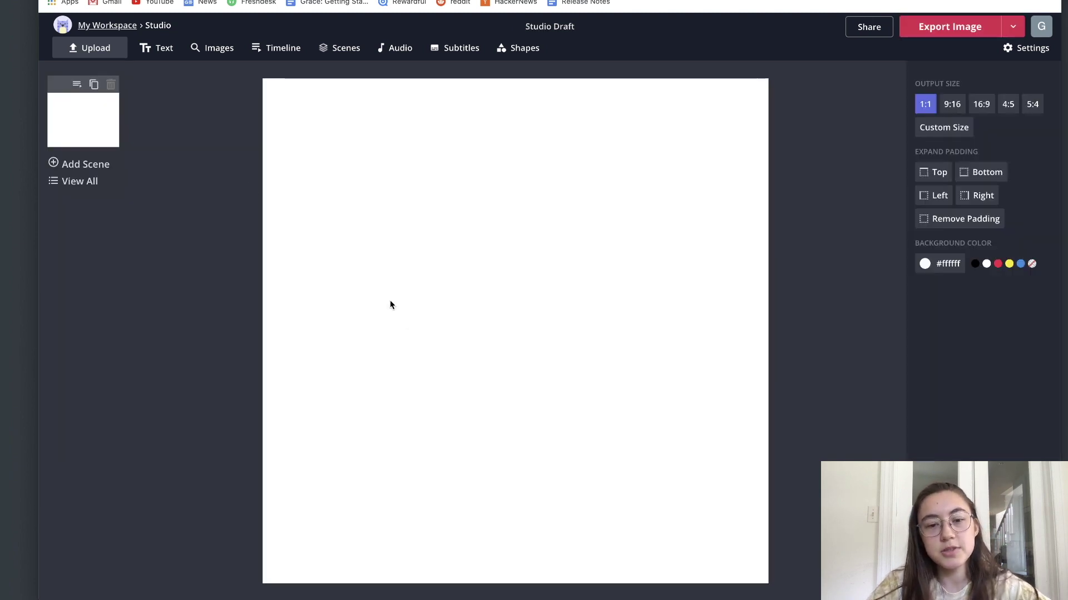
{"action": "left_click", "coordinate": [222, 54]}
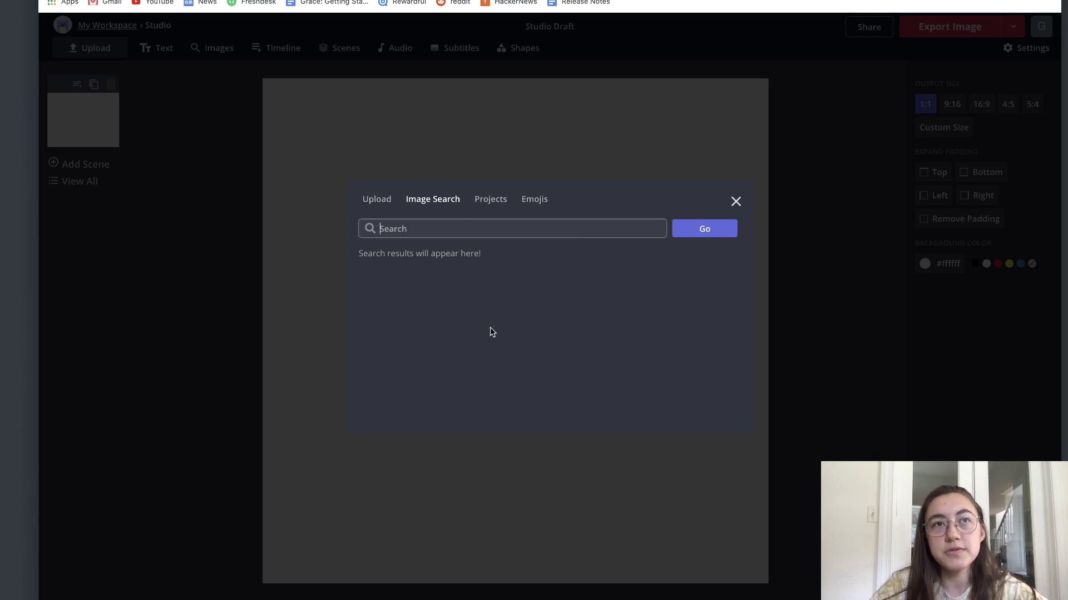
{"action": "left_click", "coordinate": [528, 202]}
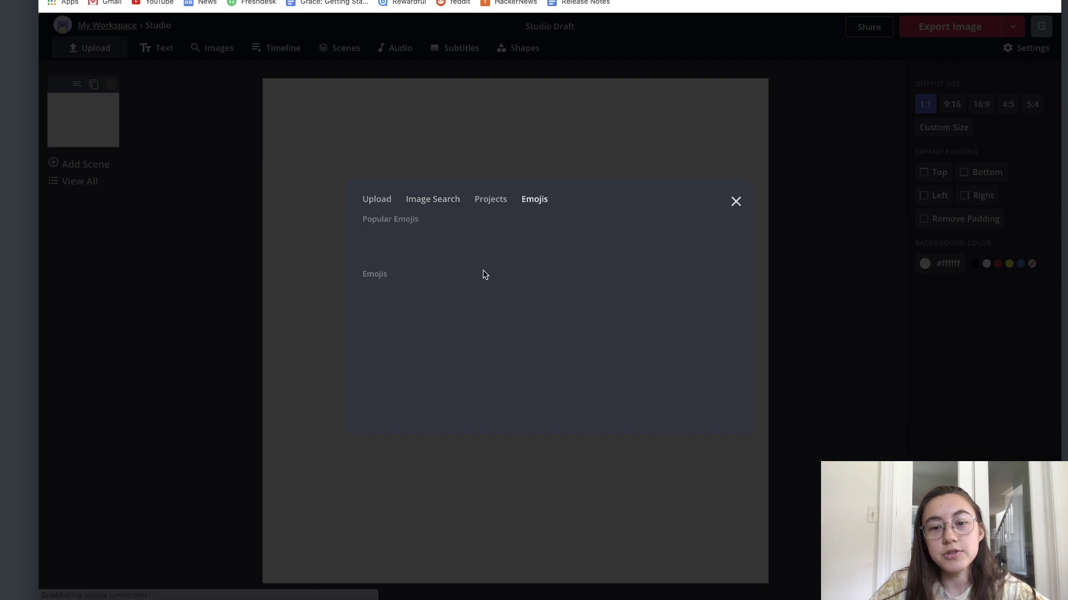
{"action": "scroll", "coordinate": [495, 290], "scroll_direction": "down", "scroll_amount": 5}
{"action": "scroll", "coordinate": [506, 295], "scroll_direction": "up", "scroll_amount": 5}
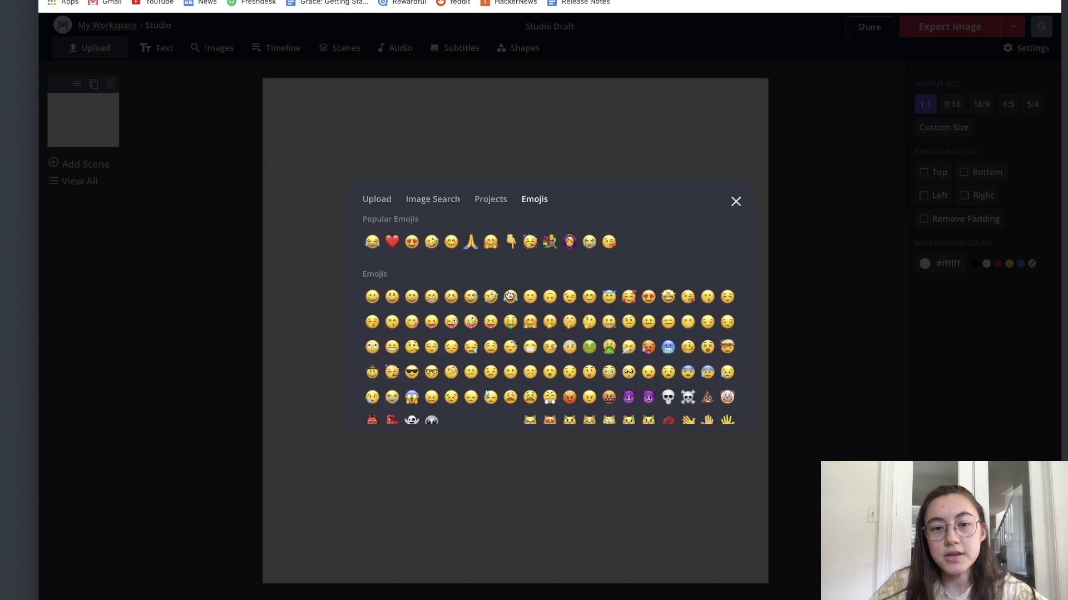
{"action": "left_click", "coordinate": [436, 200]}
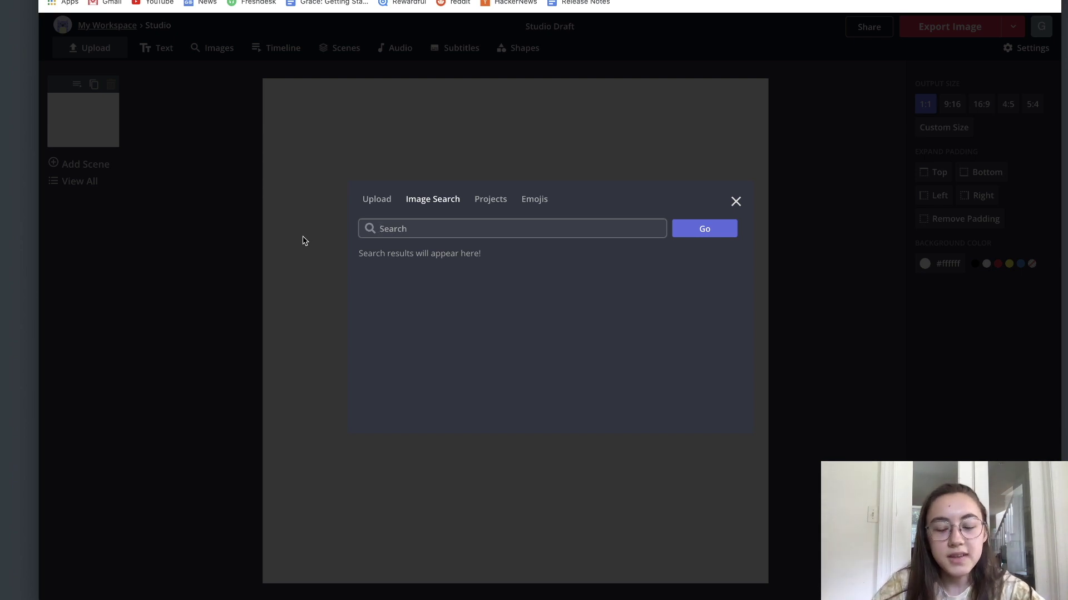
Search images for 'michael scott' and add the first result to the canvas
{"action": "type", "text": "michea"}
{"action": "type", "text": "l"}
{"action": "key", "text": "BackSpace"}
{"action": "key", "text": "BackSpace"}
{"action": "type", "text": "ael scott"}
{"action": "key", "text": "Return"}
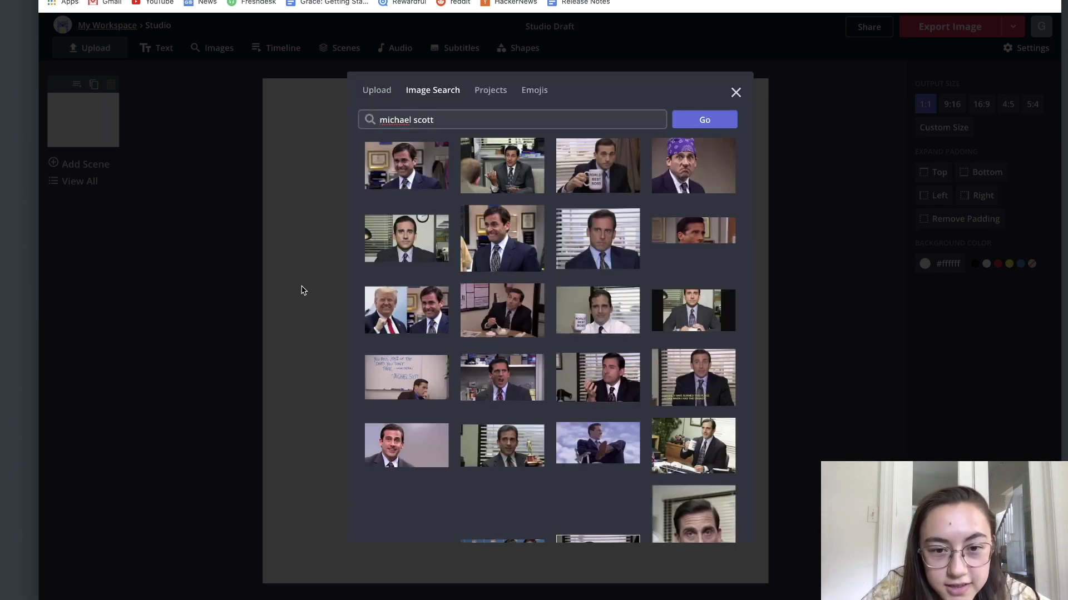
{"action": "left_click", "coordinate": [400, 173]}
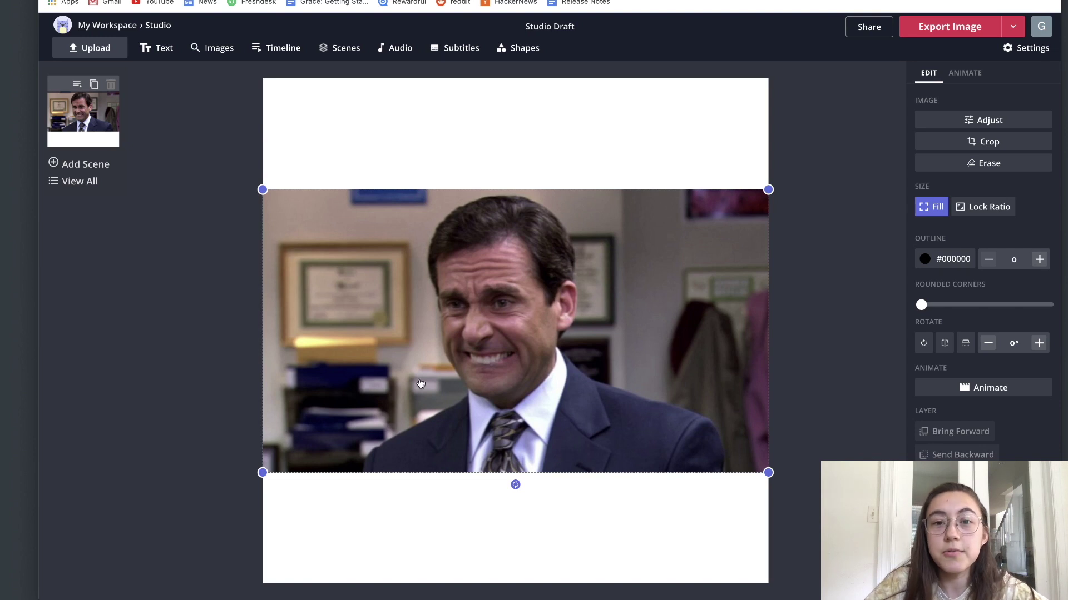
Set the canvas background to transparent, nudge the photo down slightly, and open it in Erase
{"action": "left_click", "coordinate": [546, 517]}
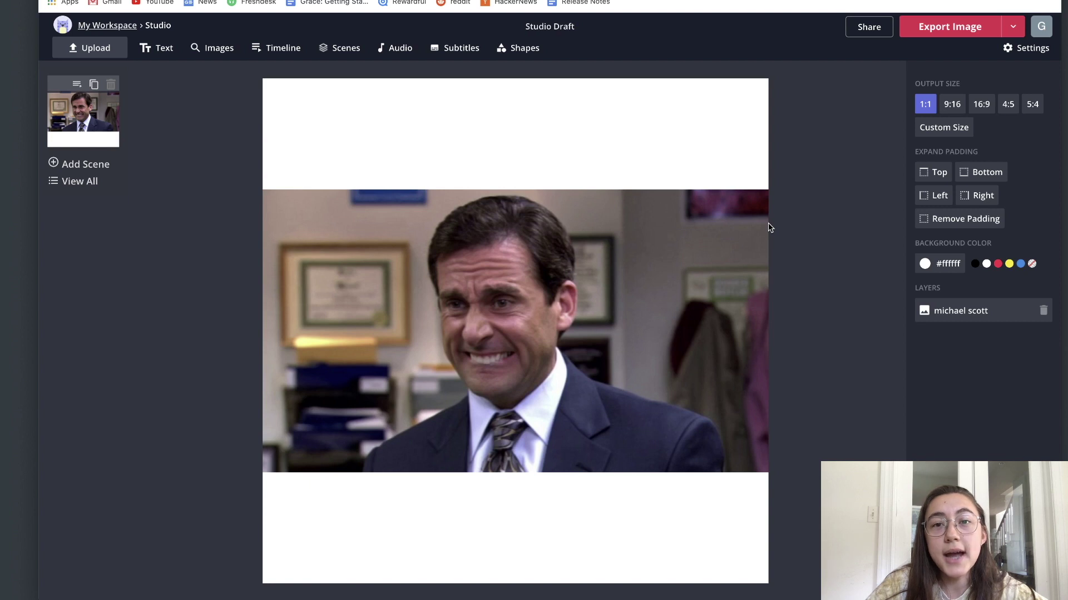
{"action": "left_click", "coordinate": [702, 152]}
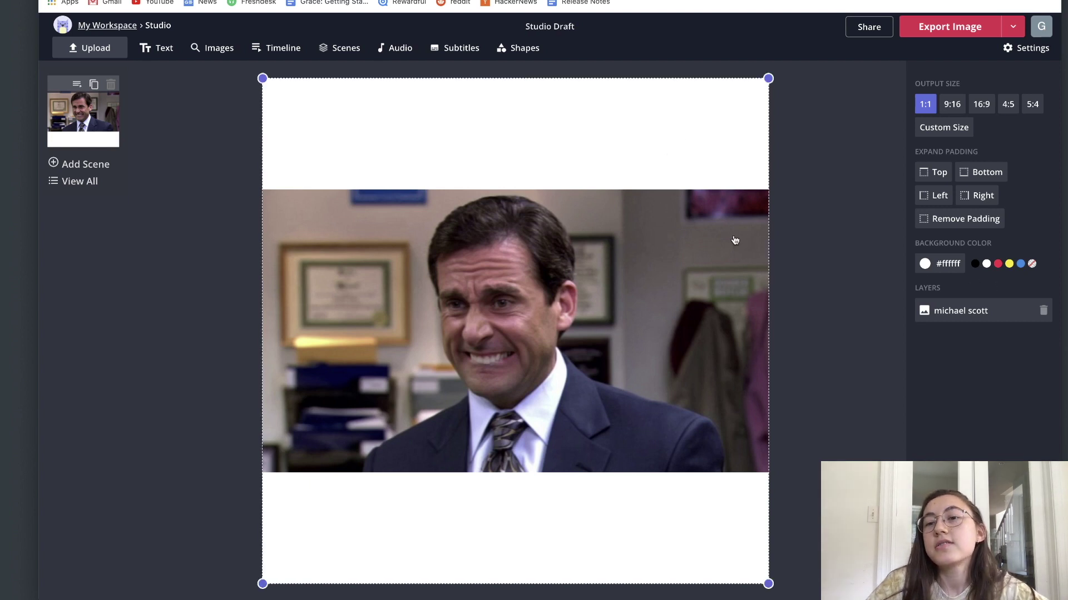
{"action": "left_click", "coordinate": [803, 108]}
{"action": "left_click", "coordinate": [695, 111]}
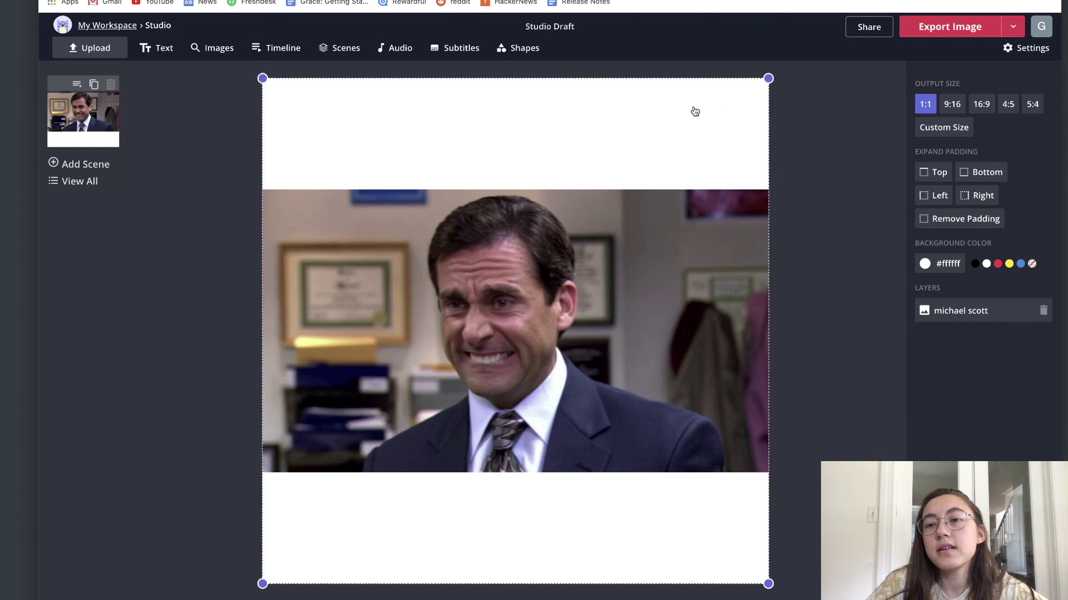
{"action": "left_click", "coordinate": [1033, 267]}
{"action": "left_click", "coordinate": [816, 211]}
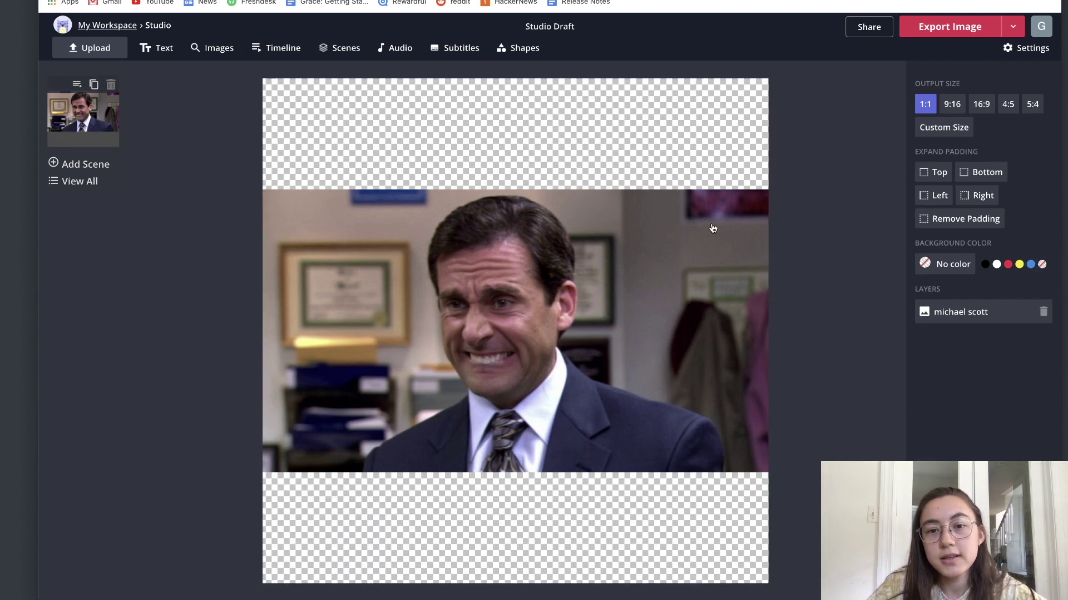
{"action": "mouse_move", "coordinate": [711, 227]}
{"action": "left_mouse_down"}
{"action": "mouse_move", "coordinate": [702, 219]}
{"action": "mouse_move", "coordinate": [700, 252]}
{"action": "mouse_move", "coordinate": [704, 232]}
{"action": "left_mouse_up"}
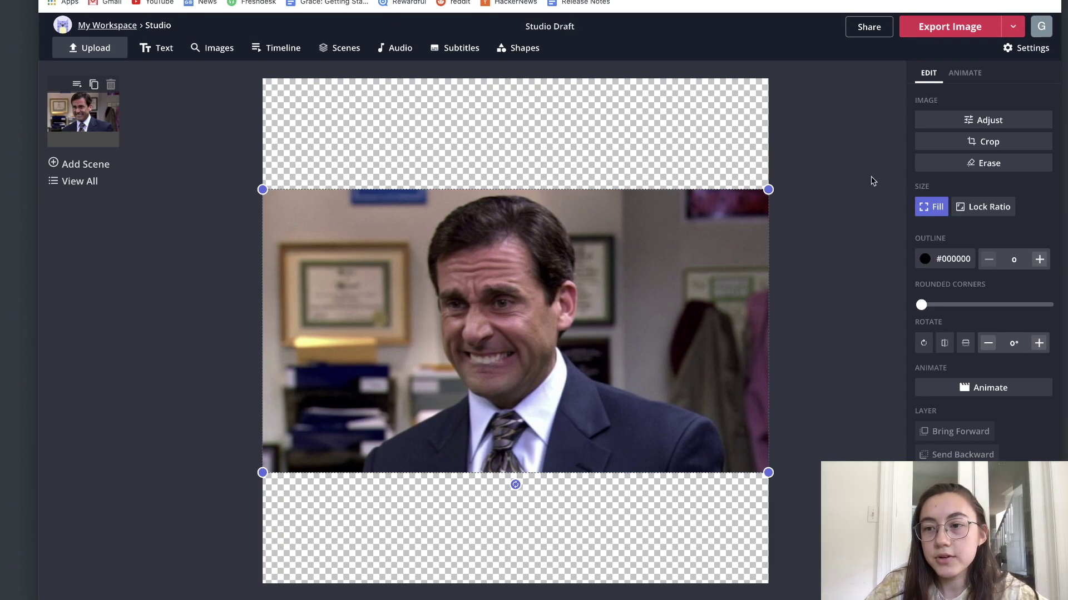
{"action": "left_click", "coordinate": [929, 168]}
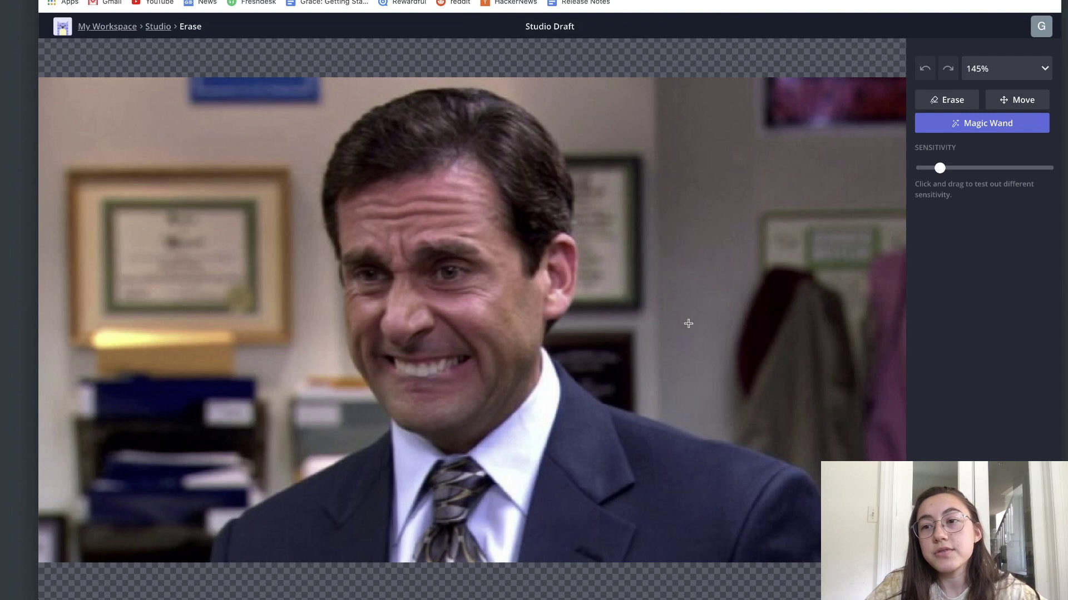
With Magic Wand, delete the wall behind the man, undoing the removal that erased his face
{"action": "left_click", "coordinate": [938, 100]}
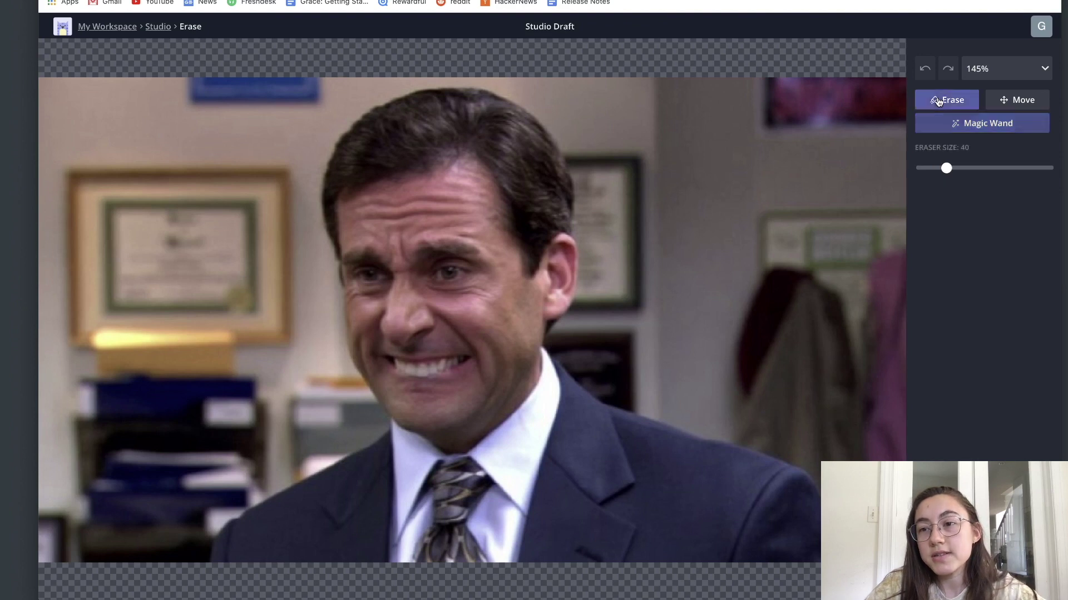
{"action": "left_click", "coordinate": [952, 126]}
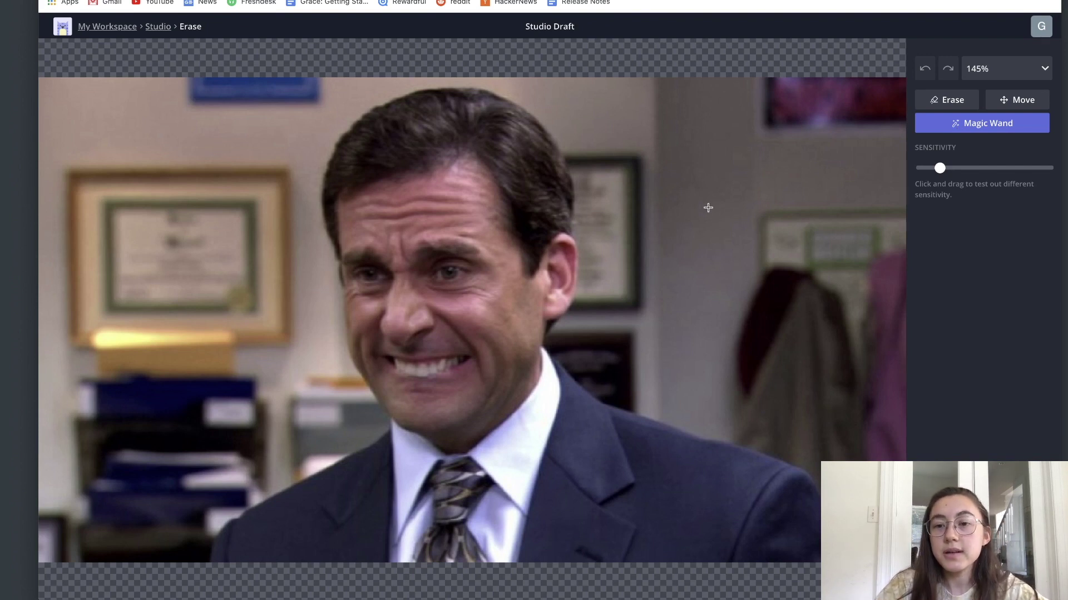
{"action": "left_click_drag", "start_coordinate": [708, 208], "coordinate": [723, 244]}
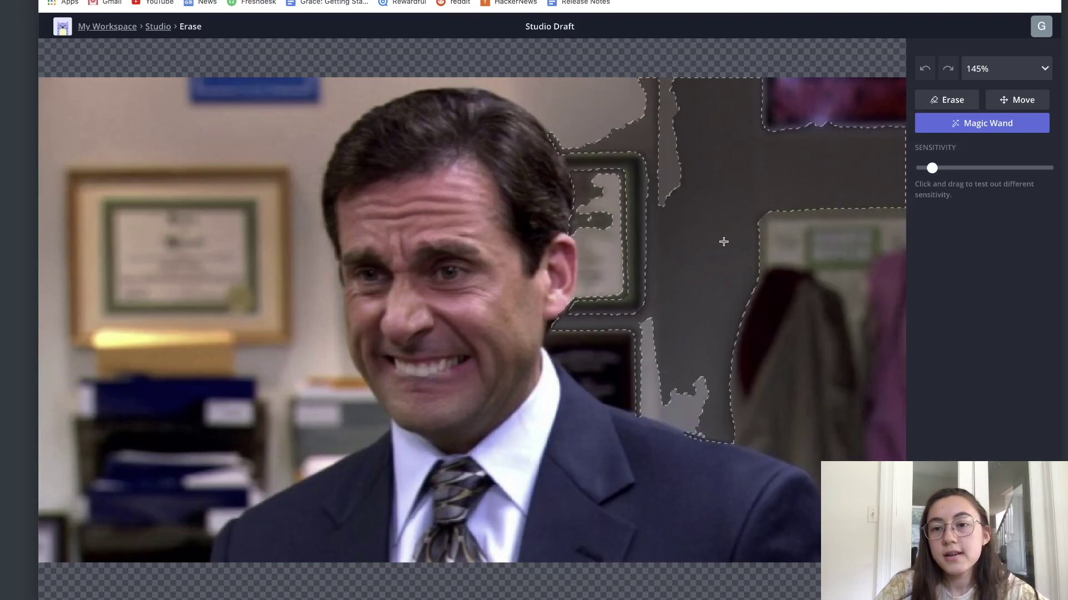
{"action": "left_click_drag", "start_coordinate": [723, 242], "coordinate": [725, 231]}
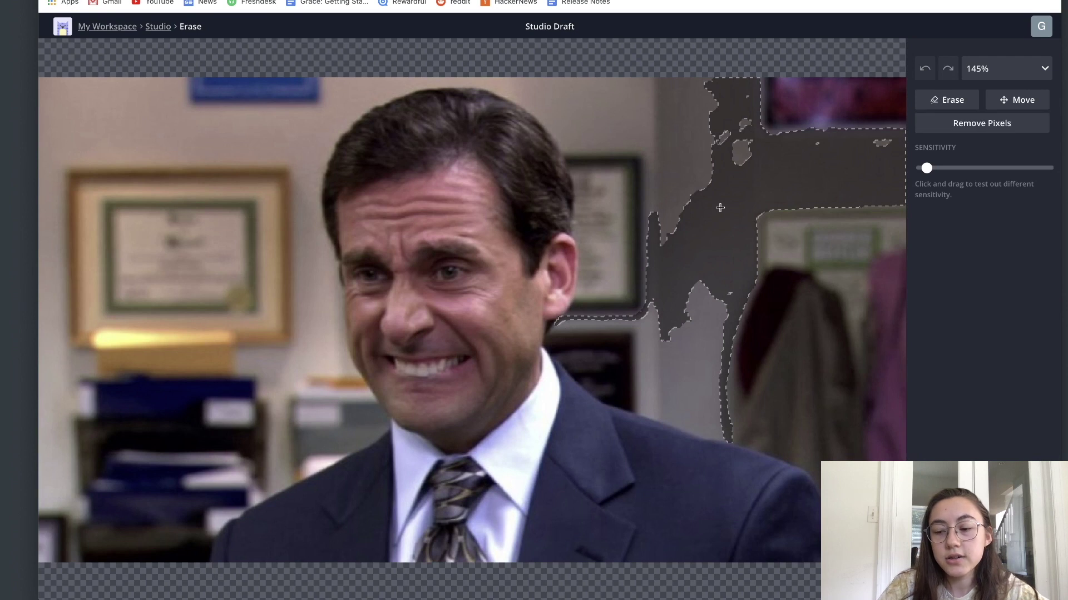
{"action": "key", "text": "Delete"}
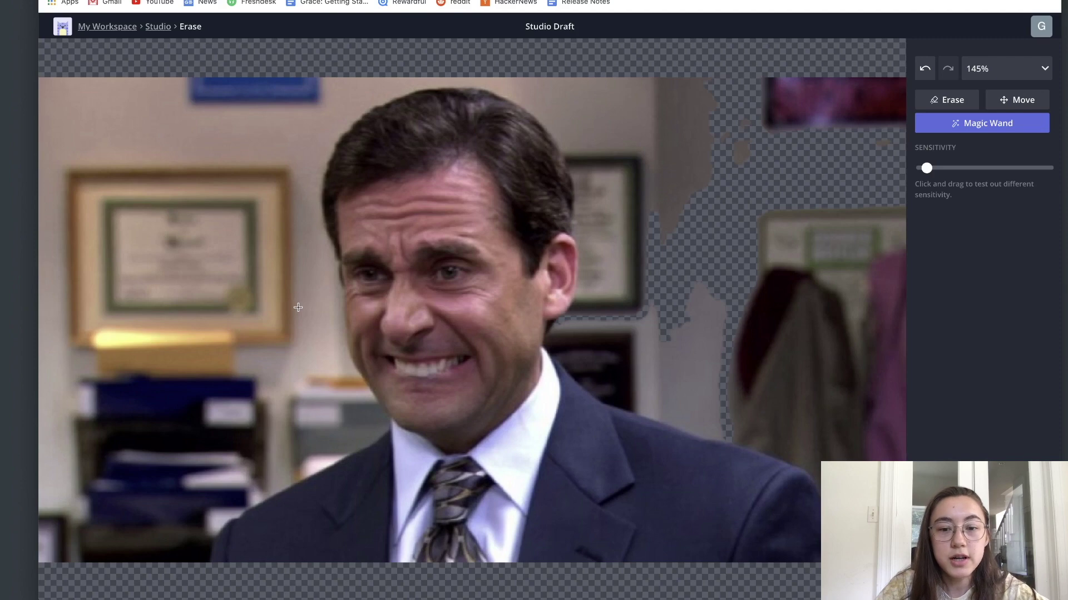
{"action": "left_click_drag", "start_coordinate": [297, 300], "coordinate": [210, 163]}
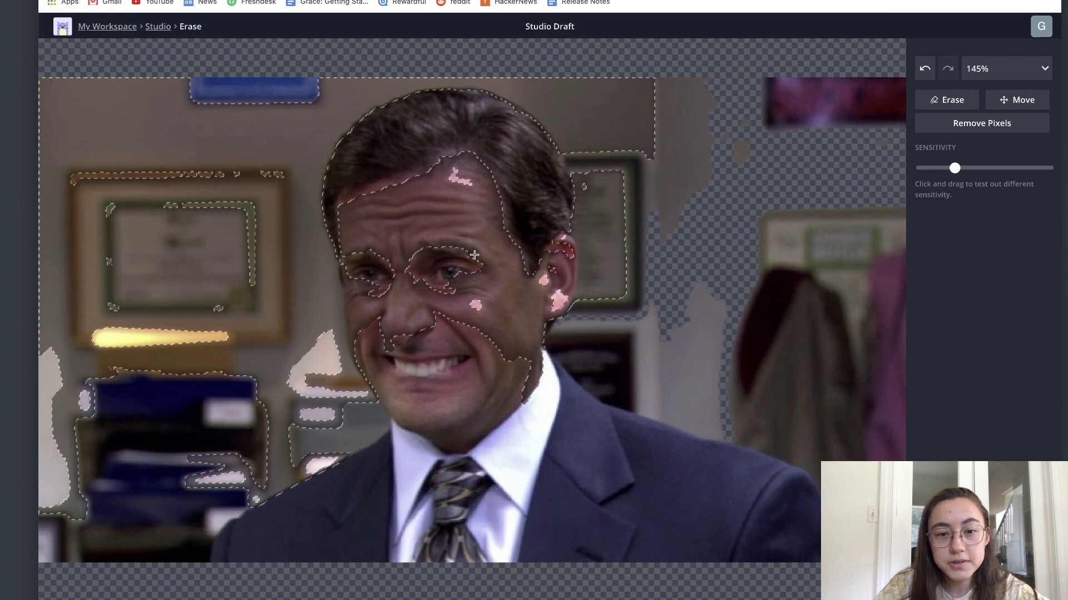
{"action": "key", "text": "Delete"}
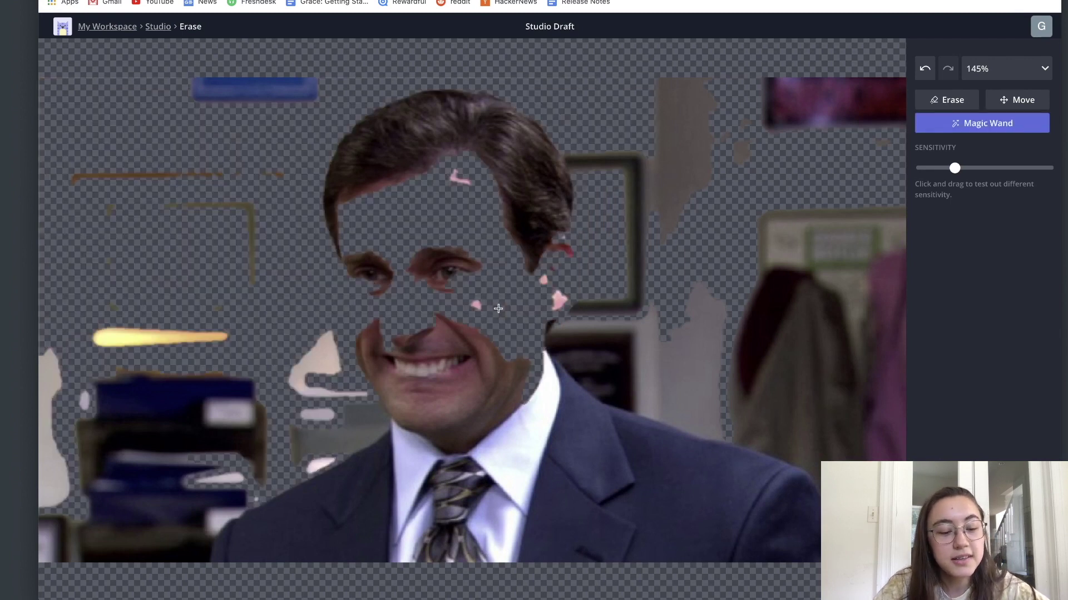
{"action": "key", "text": "ctrl+z"}
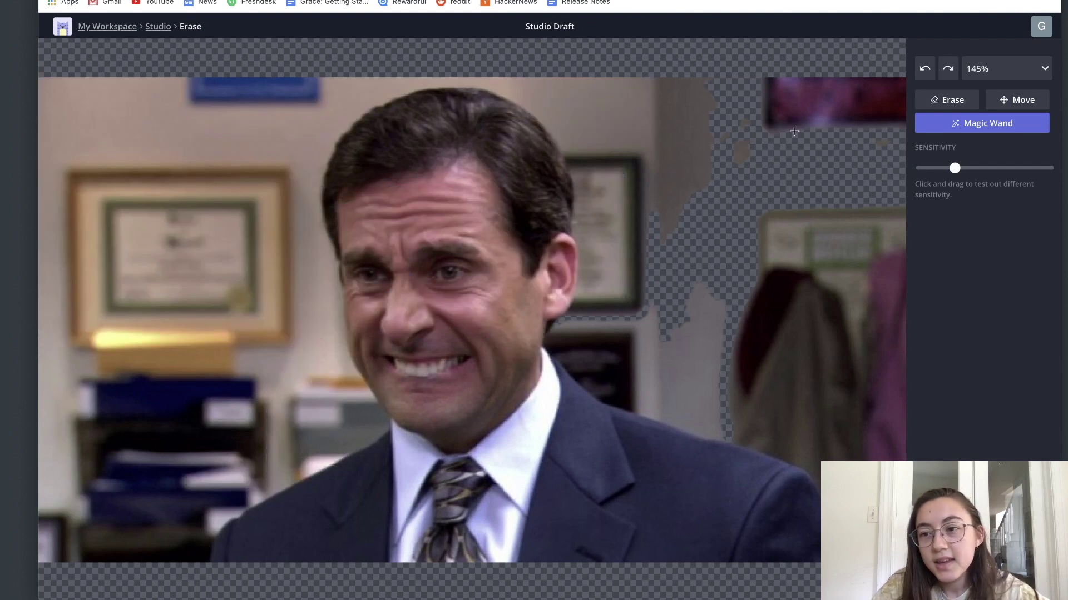
Tweak sensitivity and erase wall strips beside the head and the grey part of the coat
{"action": "left_click_drag", "start_coordinate": [955, 171], "coordinate": [932, 170]}
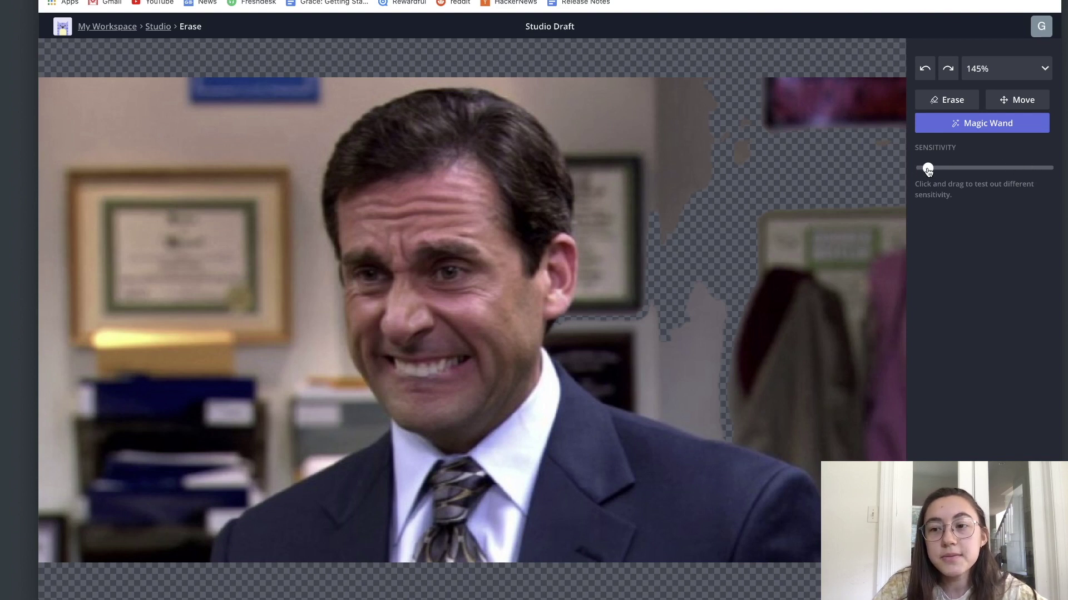
{"action": "left_click", "coordinate": [618, 110]}
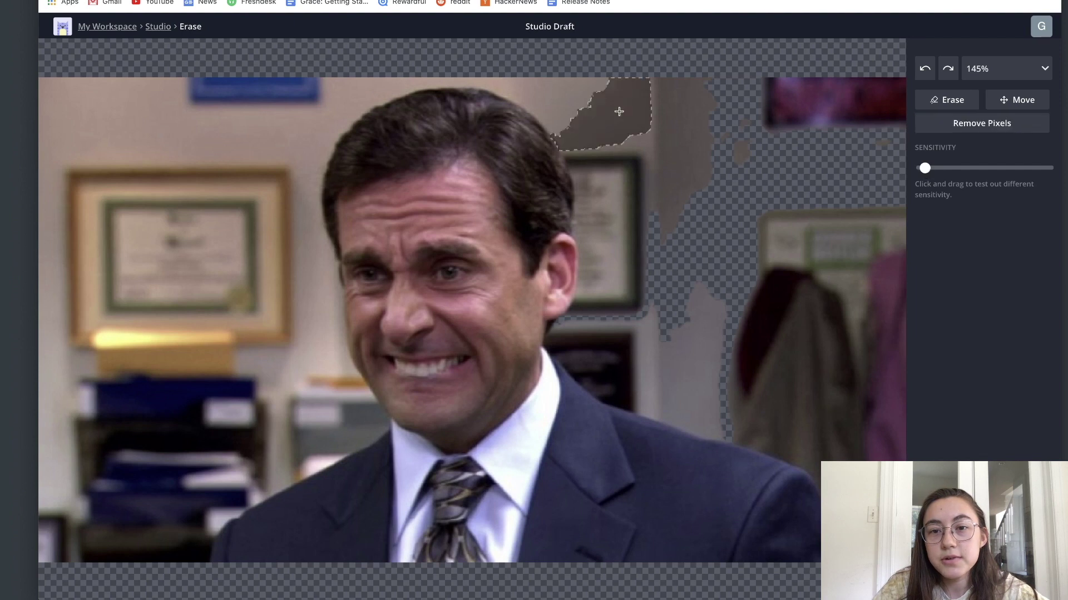
{"action": "left_click", "coordinate": [659, 122]}
{"action": "left_click", "coordinate": [777, 282]}
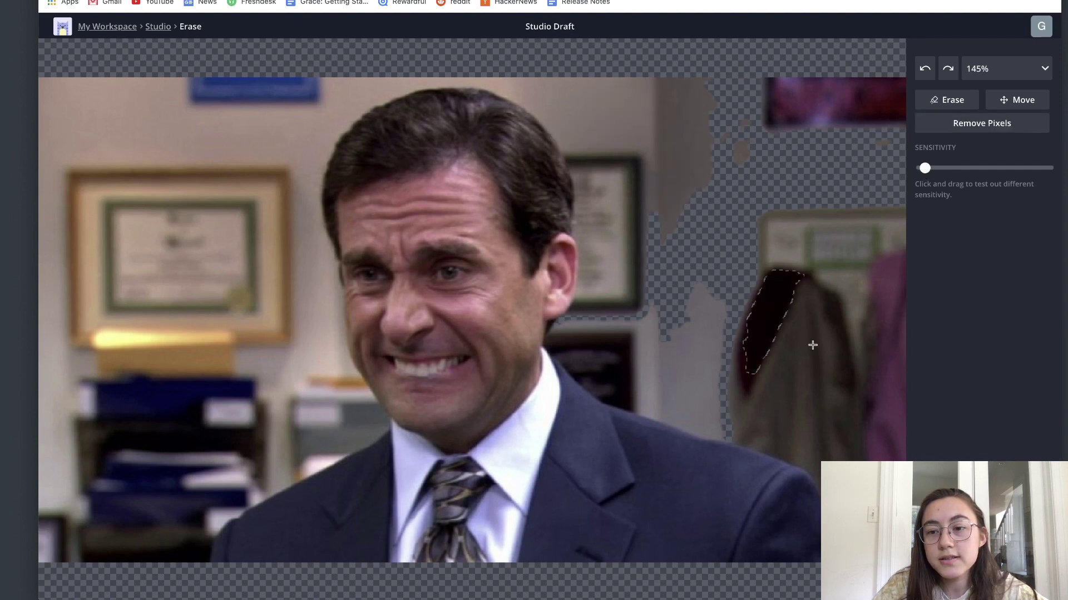
{"action": "left_click", "coordinate": [791, 359]}
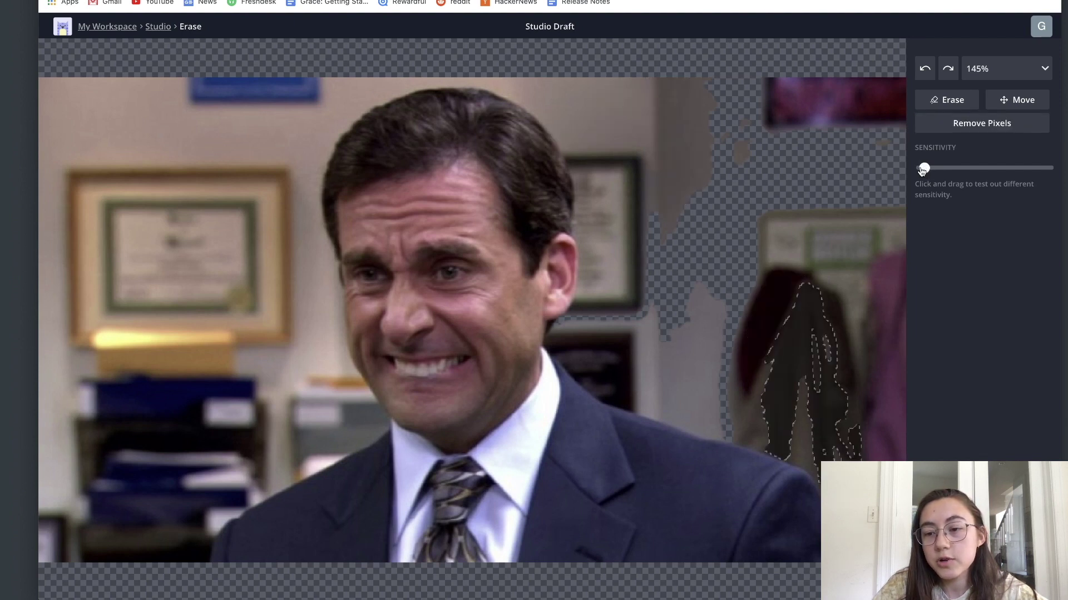
{"action": "left_click_drag", "start_coordinate": [924, 168], "coordinate": [930, 169]}
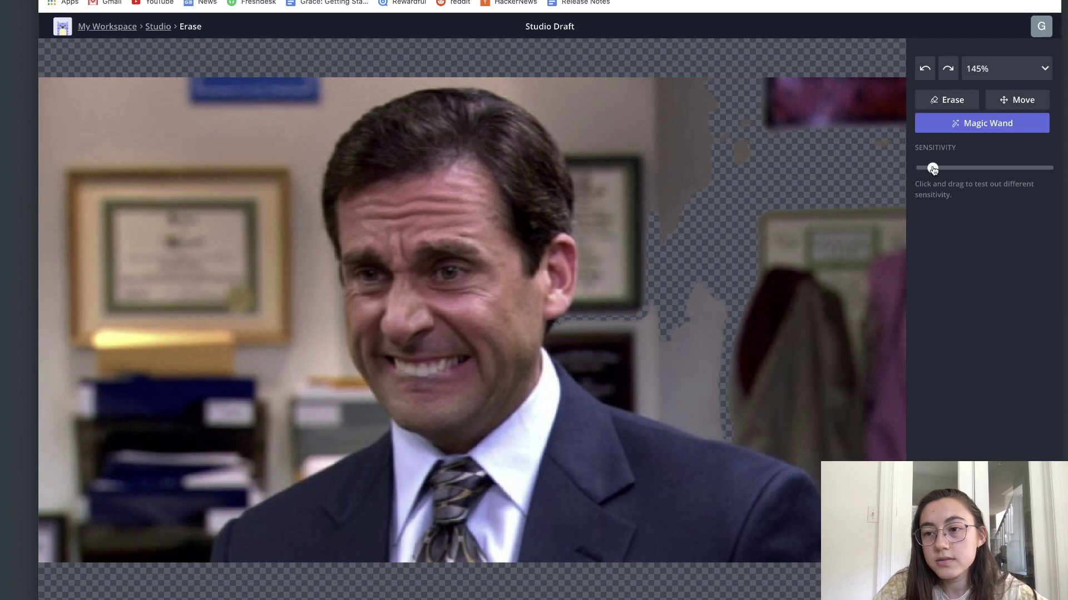
{"action": "left_click", "coordinate": [259, 188]}
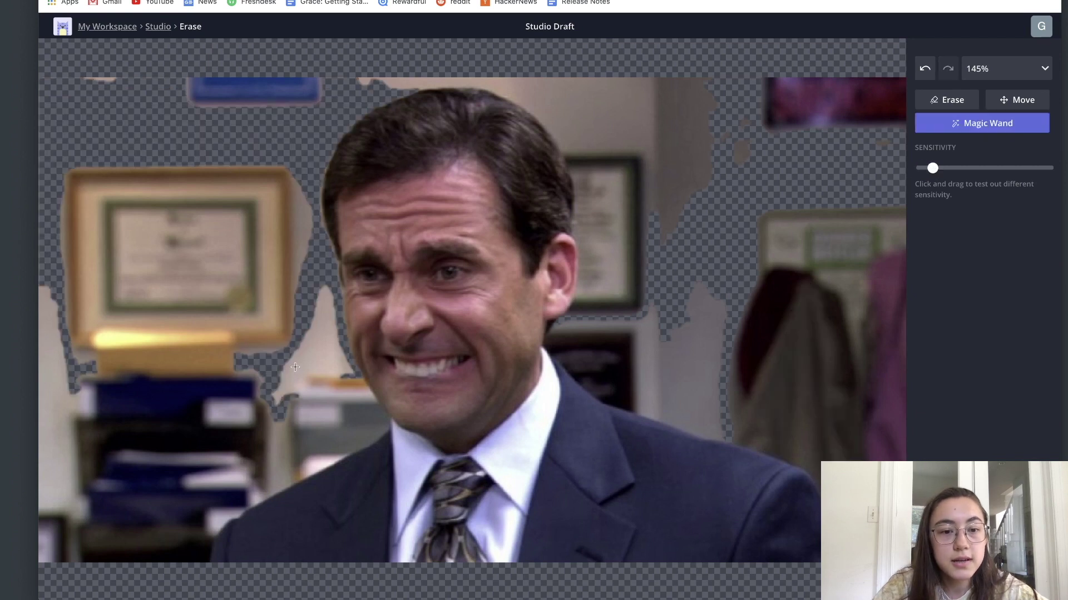
{"action": "left_click", "coordinate": [295, 367]}
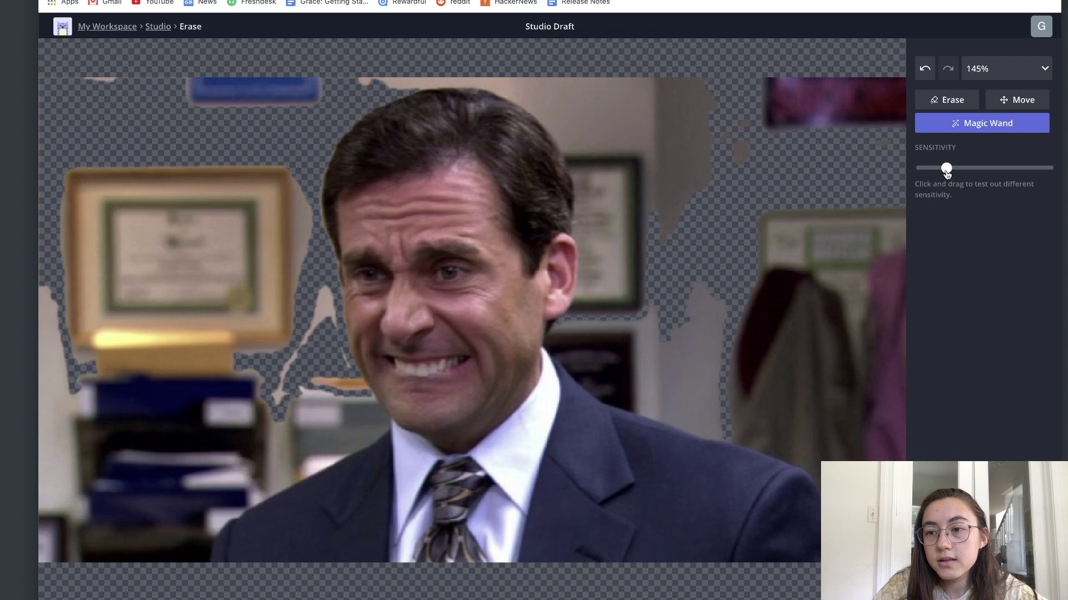
{"action": "left_click_drag", "start_coordinate": [946, 169], "coordinate": [922, 169]}
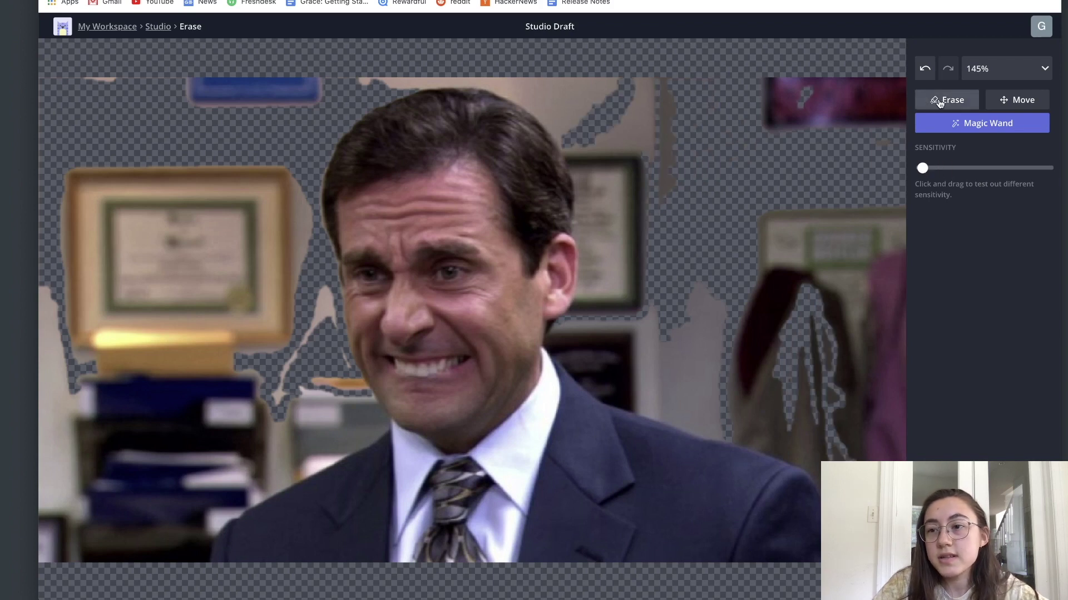
{"action": "left_click", "coordinate": [945, 100]}
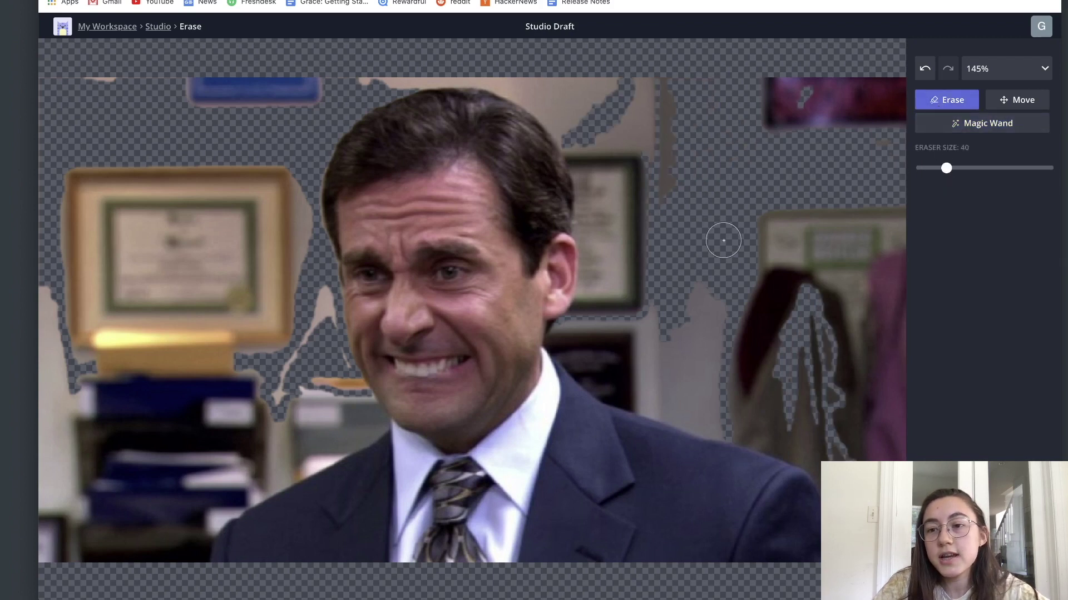
Brush out the frame, coat and walls around the man with eraser size 167
{"action": "mouse_move", "coordinate": [746, 161]}
{"action": "left_mouse_down"}
{"action": "mouse_move", "coordinate": [817, 322]}
{"action": "mouse_move", "coordinate": [870, 339]}
{"action": "mouse_move", "coordinate": [876, 360]}
{"action": "mouse_move", "coordinate": [815, 269]}
{"action": "mouse_move", "coordinate": [689, 336]}
{"action": "mouse_move", "coordinate": [715, 298]}
{"action": "mouse_move", "coordinate": [767, 311]}
{"action": "left_mouse_up"}
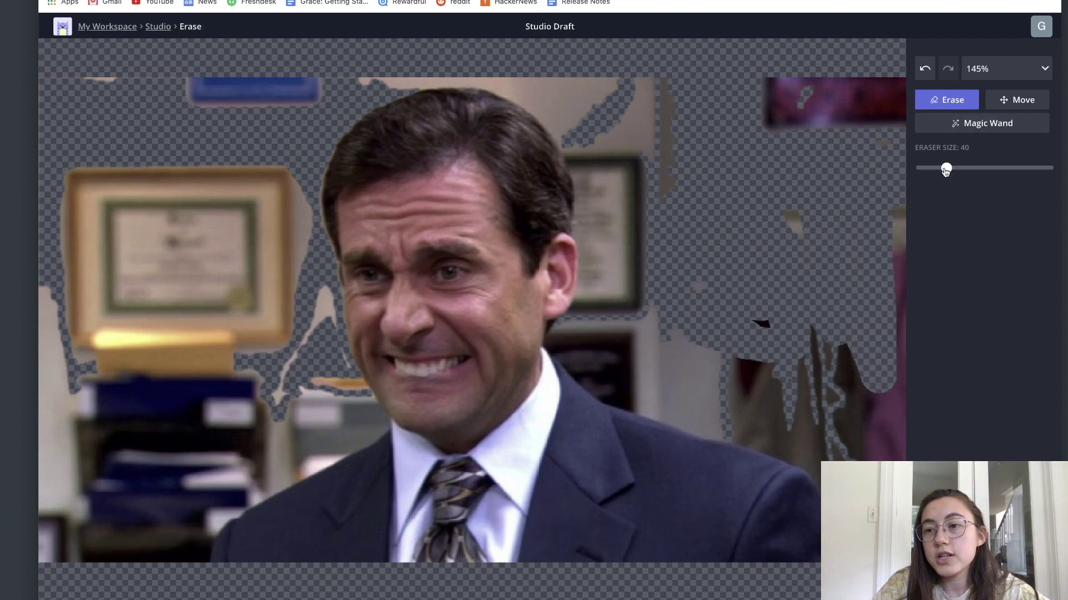
{"action": "left_click_drag", "start_coordinate": [945, 169], "coordinate": [1026, 168]}
{"action": "mouse_move", "coordinate": [631, 143]}
{"action": "left_mouse_down"}
{"action": "mouse_move", "coordinate": [779, 112]}
{"action": "mouse_move", "coordinate": [861, 182]}
{"action": "mouse_move", "coordinate": [867, 356]}
{"action": "mouse_move", "coordinate": [826, 384]}
{"action": "mouse_move", "coordinate": [719, 345]}
{"action": "mouse_move", "coordinate": [657, 305]}
{"action": "mouse_move", "coordinate": [666, 238]}
{"action": "mouse_move", "coordinate": [809, 234]}
{"action": "left_mouse_up"}
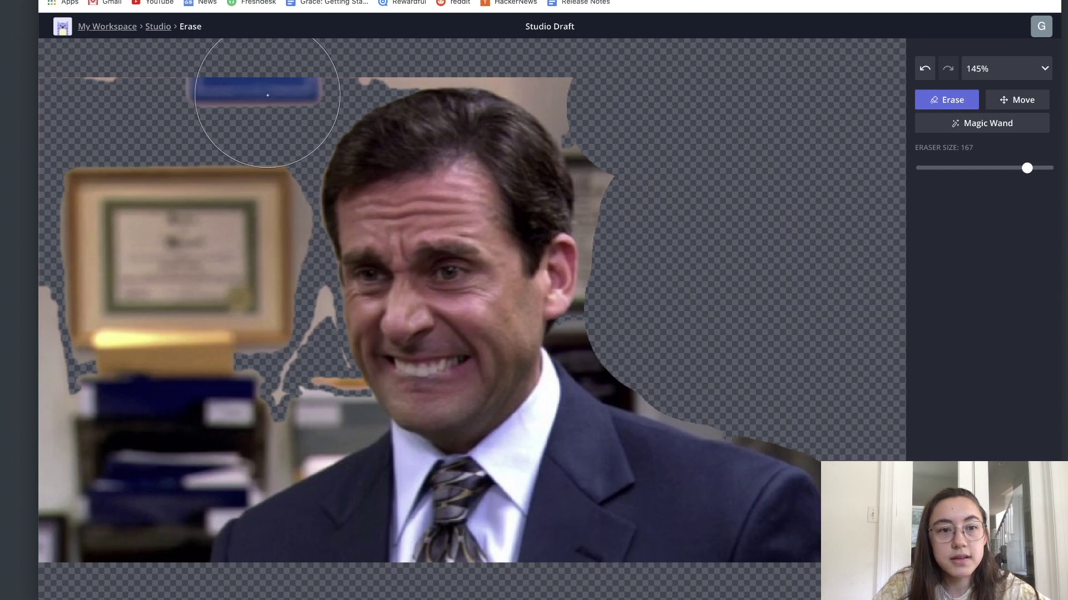
{"action": "mouse_move", "coordinate": [267, 95]}
{"action": "left_mouse_down"}
{"action": "mouse_move", "coordinate": [139, 106]}
{"action": "mouse_move", "coordinate": [178, 265]}
{"action": "mouse_move", "coordinate": [167, 306]}
{"action": "left_mouse_up"}
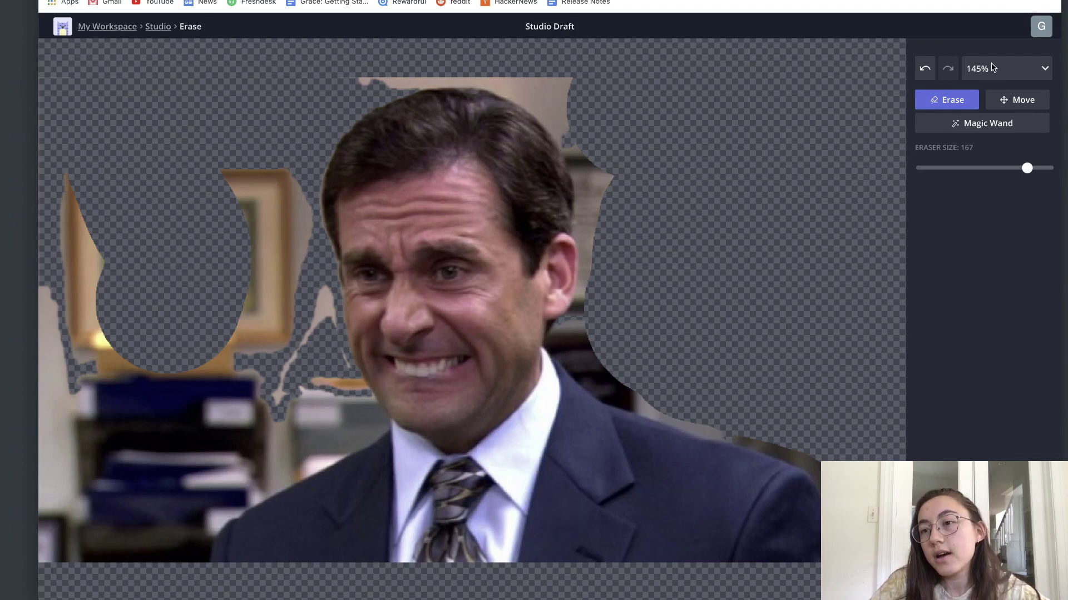
Zoom out to 50% and erase the leftover frame and left-edge background
{"action": "left_click", "coordinate": [998, 67]}
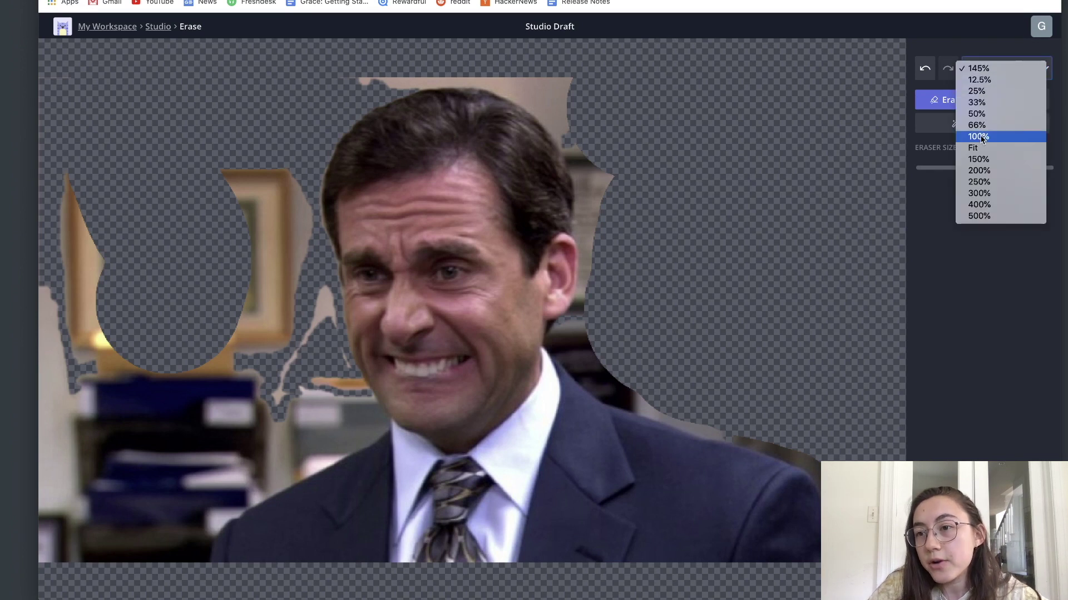
{"action": "left_click", "coordinate": [1002, 112]}
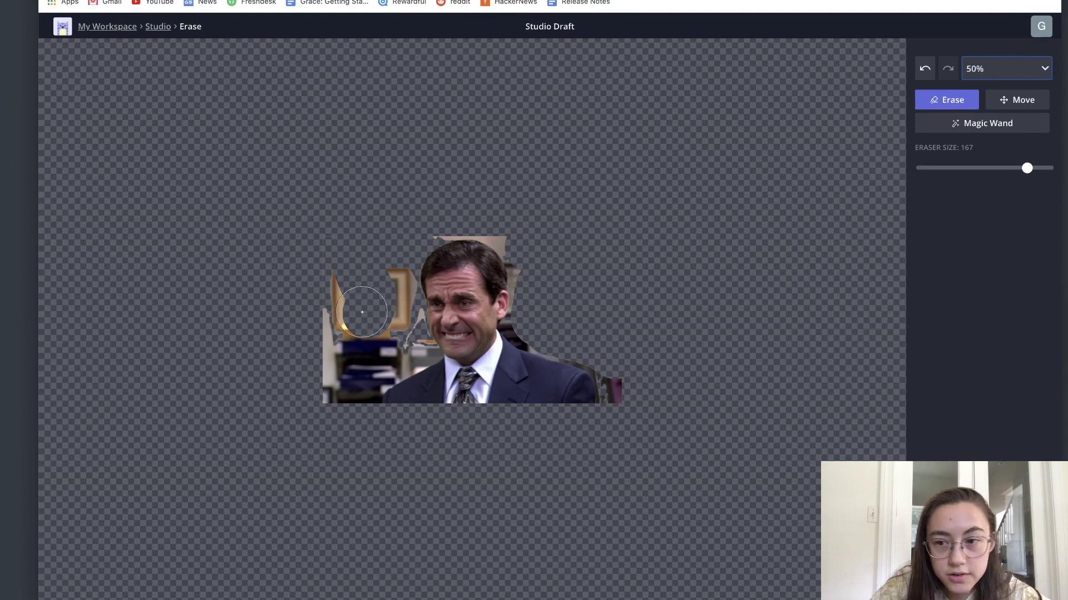
{"action": "key", "text": "3"}
{"action": "scroll", "coordinate": [389, 349], "scroll_direction": "down", "scroll_amount": 5}
{"action": "scroll", "coordinate": [390, 349], "scroll_direction": "up", "scroll_amount": 3}
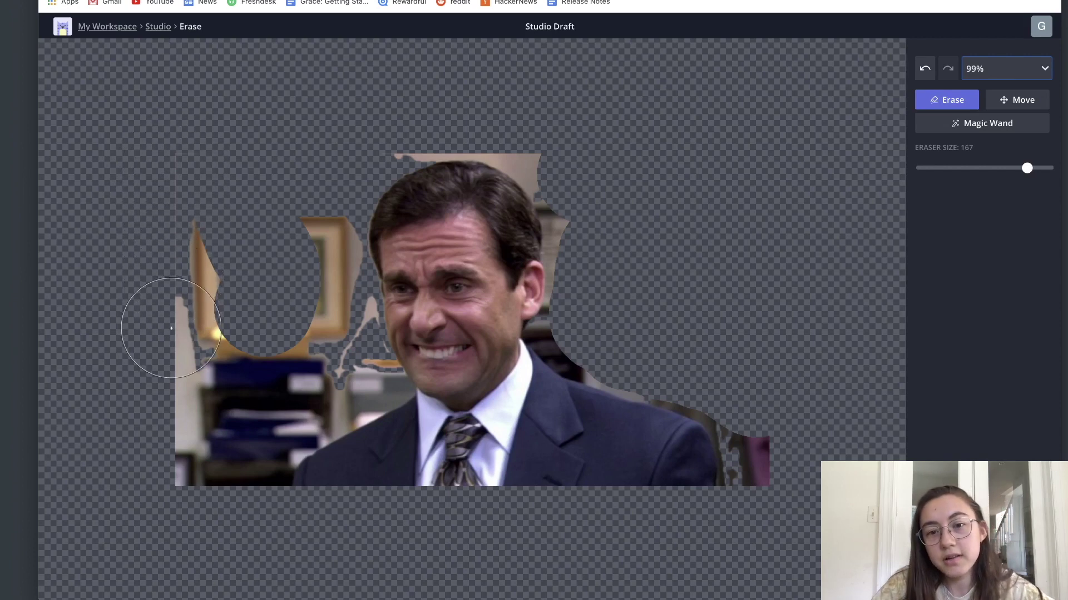
{"action": "mouse_move", "coordinate": [171, 329]}
{"action": "left_mouse_down"}
{"action": "mouse_move", "coordinate": [236, 342]}
{"action": "mouse_move", "coordinate": [229, 253]}
{"action": "mouse_move", "coordinate": [181, 208]}
{"action": "mouse_move", "coordinate": [178, 167]}
{"action": "mouse_move", "coordinate": [181, 318]}
{"action": "mouse_move", "coordinate": [199, 366]}
{"action": "mouse_move", "coordinate": [184, 450]}
{"action": "mouse_move", "coordinate": [214, 446]}
{"action": "left_mouse_up"}
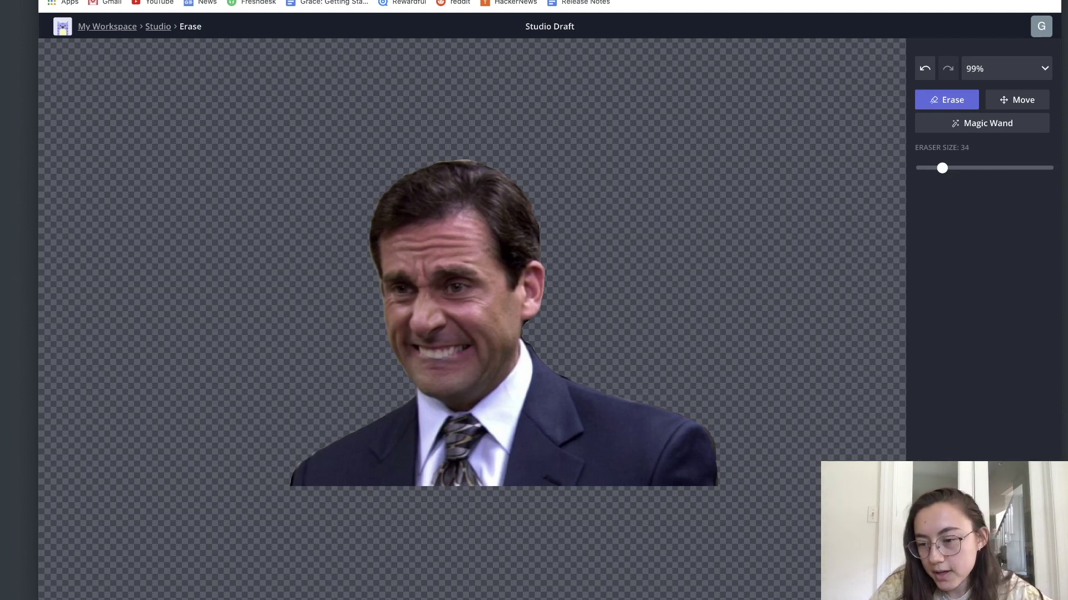
Leave Erase and move the cut-out up and left on the canvas
{"action": "key", "text": "Escape"}
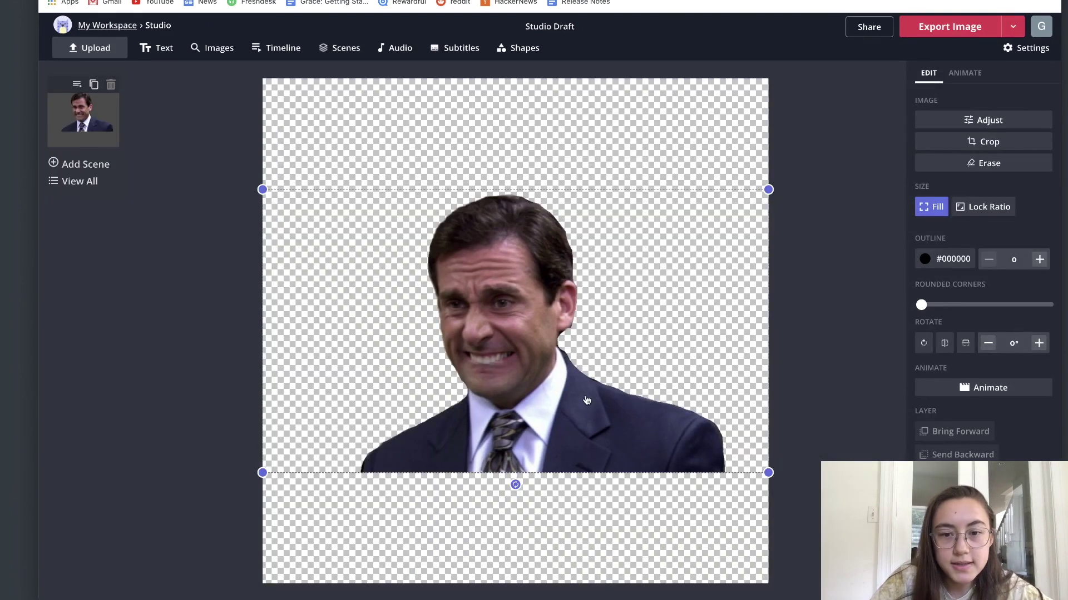
{"action": "mouse_move", "coordinate": [512, 403]}
{"action": "left_mouse_down"}
{"action": "mouse_move", "coordinate": [511, 340]}
{"action": "mouse_move", "coordinate": [496, 350]}
{"action": "mouse_move", "coordinate": [505, 424]}
{"action": "mouse_move", "coordinate": [529, 410]}
{"action": "mouse_move", "coordinate": [531, 400]}
{"action": "mouse_move", "coordinate": [464, 371]}
{"action": "mouse_move", "coordinate": [525, 410]}
{"action": "left_mouse_up"}
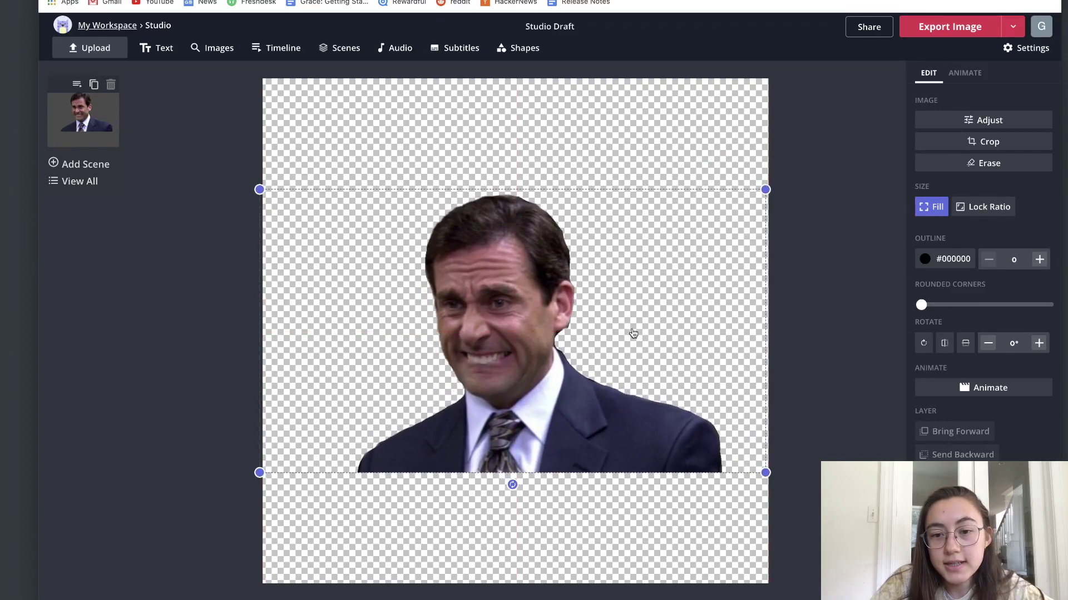
{"action": "left_click_drag", "start_coordinate": [593, 368], "coordinate": [547, 398]}
Try a white canvas background, then revert to transparent (No color) and recentre the cut-out
{"action": "left_click", "coordinate": [715, 507]}
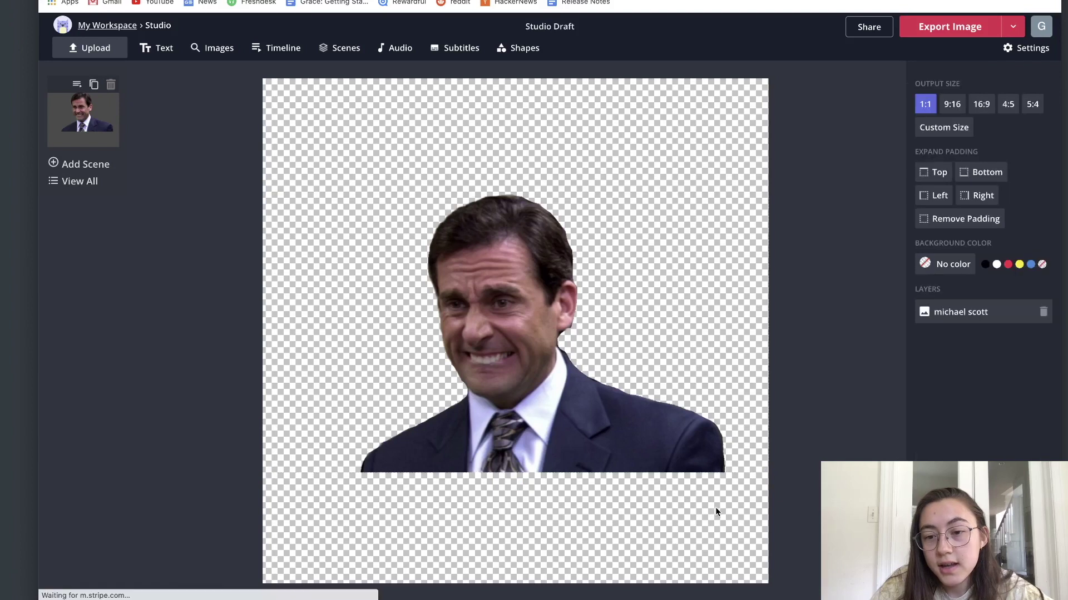
{"action": "left_click", "coordinate": [996, 265]}
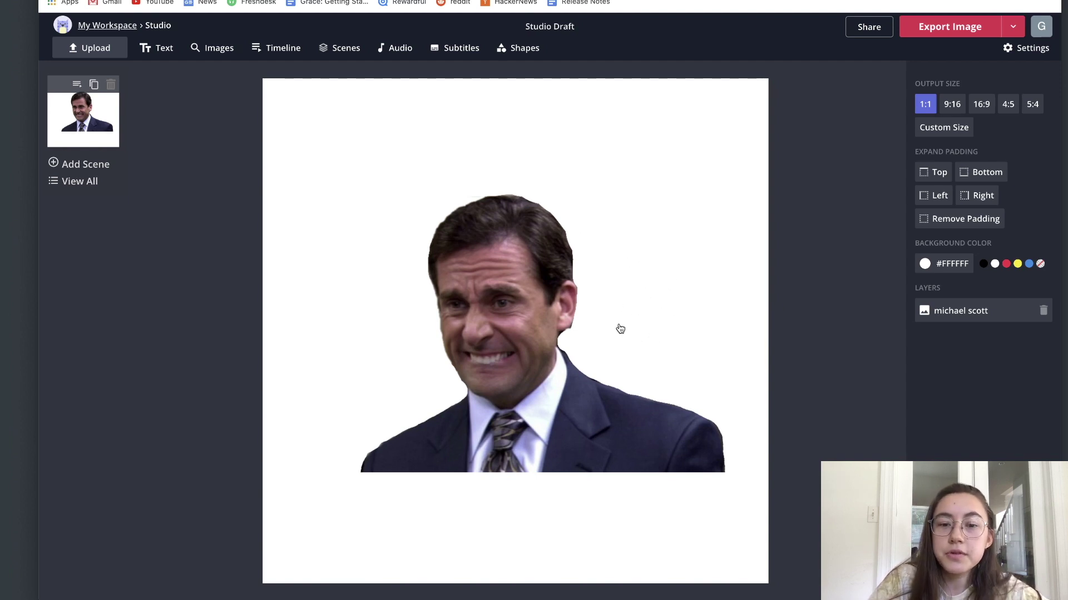
{"action": "left_click_drag", "start_coordinate": [606, 366], "coordinate": [605, 371]}
{"action": "left_click", "coordinate": [673, 547]}
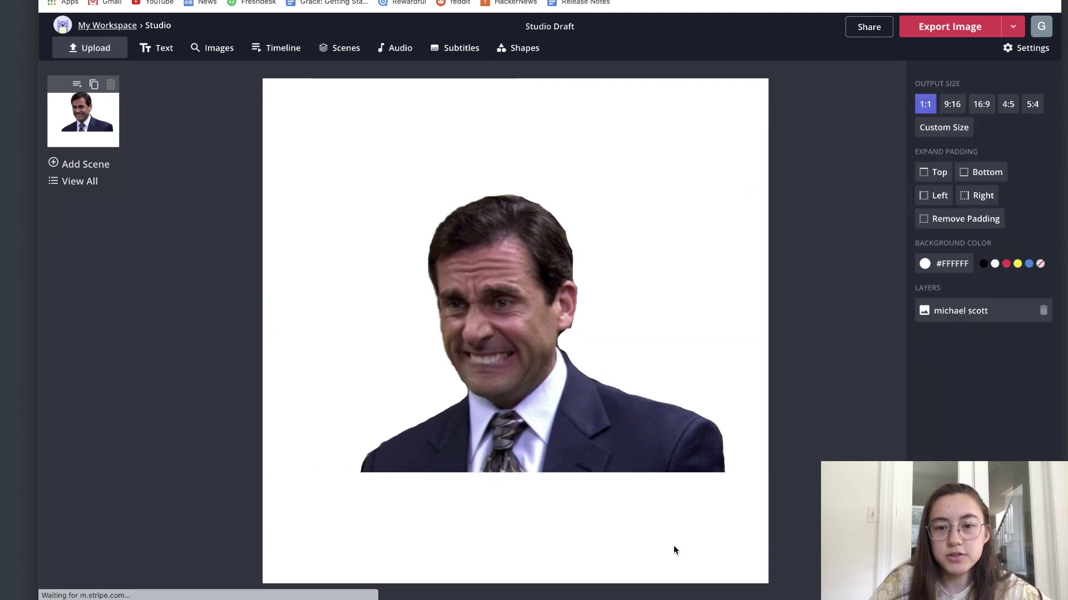
{"action": "left_click", "coordinate": [1039, 265]}
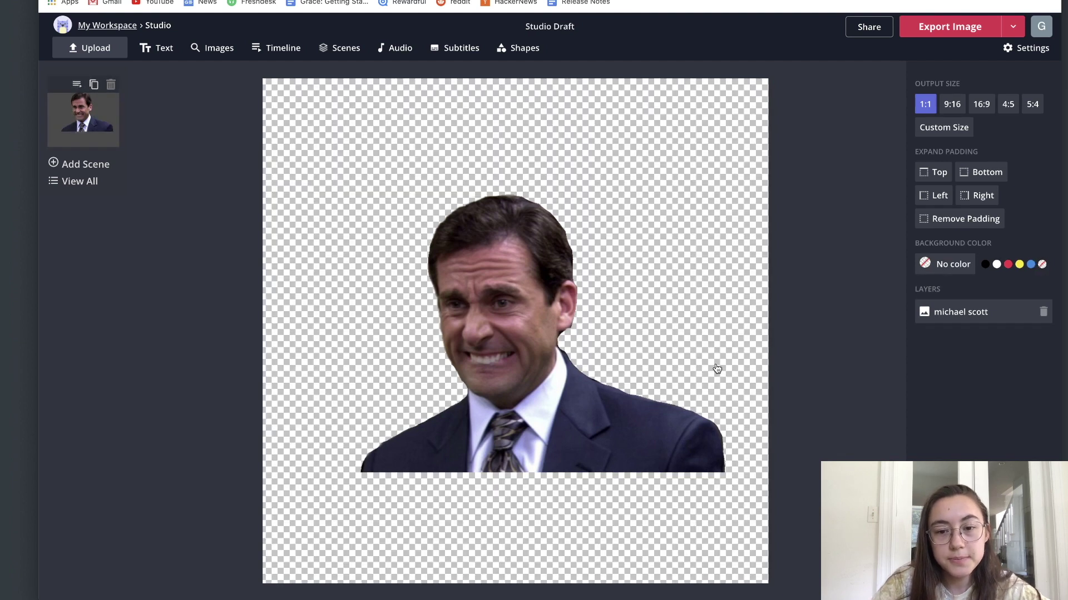
{"action": "left_click_drag", "start_coordinate": [597, 398], "coordinate": [596, 399]}
{"action": "left_click", "coordinate": [654, 481]}
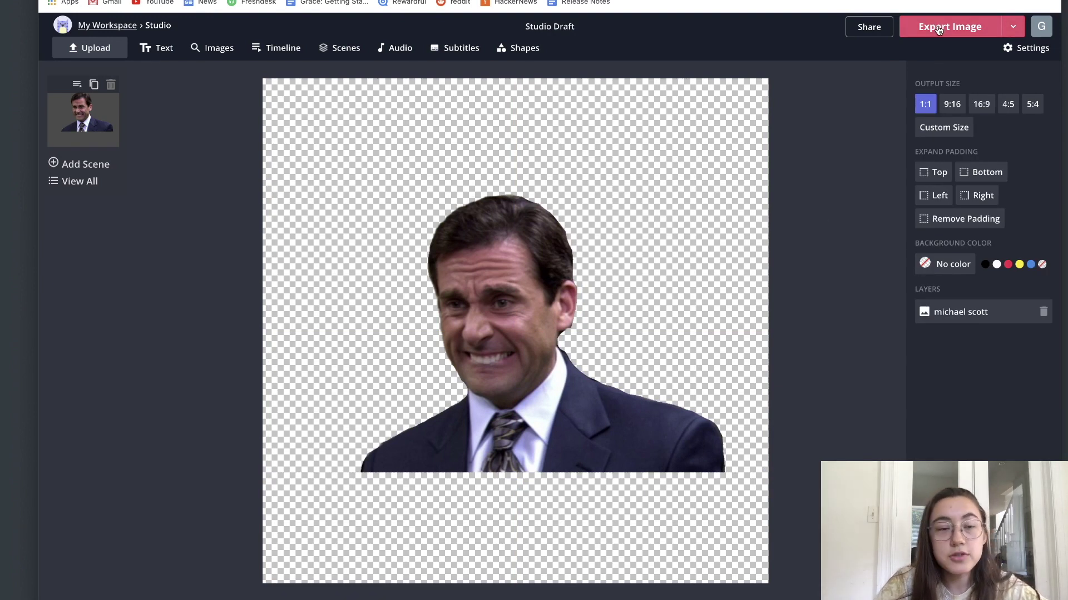
{"action": "left_click", "coordinate": [595, 434]}
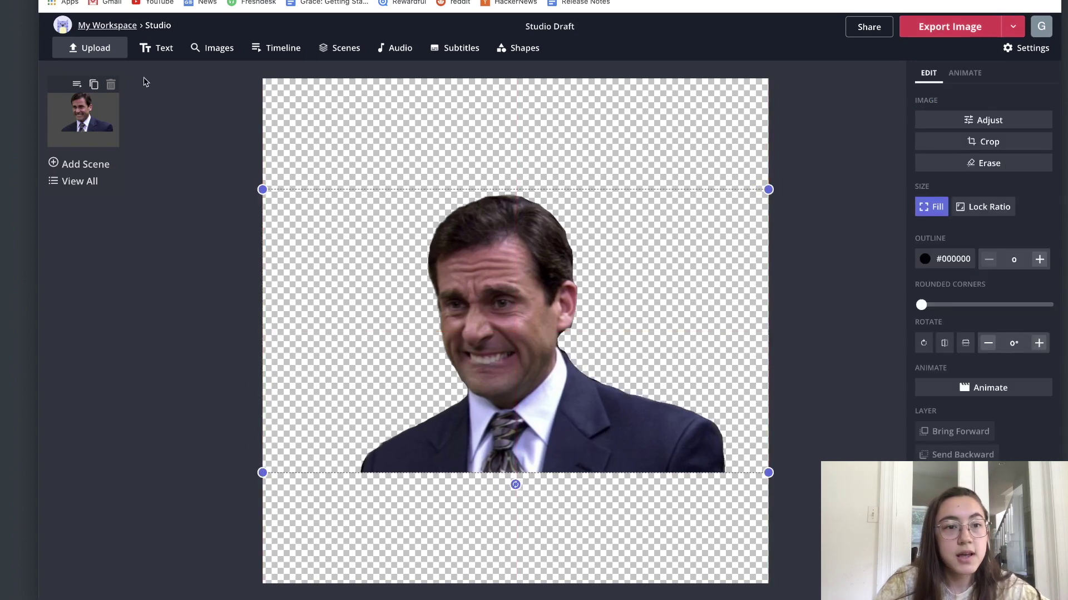
Add a Sample text box and widen it onto one line at size 84 near the image bottom
{"action": "left_click", "coordinate": [150, 47]}
{"action": "left_click_drag", "start_coordinate": [505, 166], "coordinate": [482, 434]}
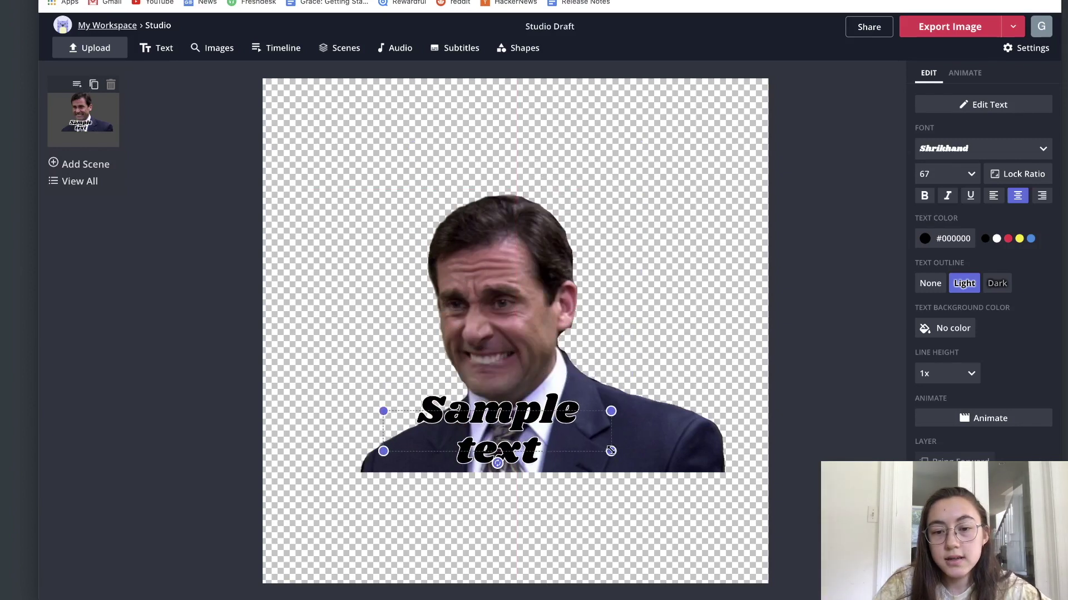
{"action": "left_click_drag", "start_coordinate": [610, 451], "coordinate": [706, 461]}
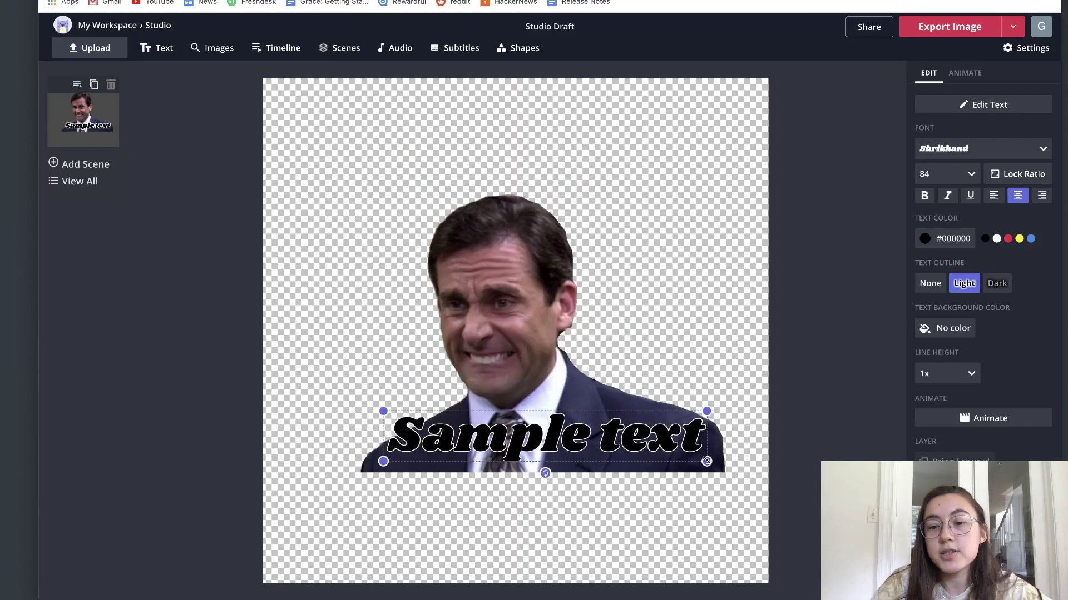
{"action": "left_click_drag", "start_coordinate": [608, 453], "coordinate": [606, 458]}
Change the caption text to 'WORK THINGS' and resize its box
{"action": "double_click", "coordinate": [606, 457]}
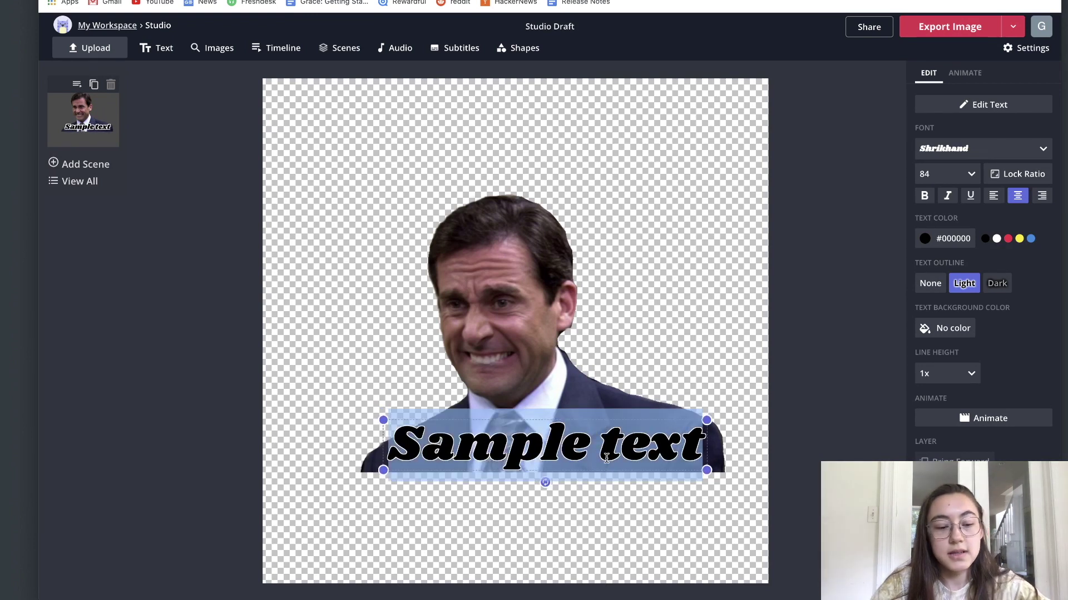
{"action": "type", "text": "OF"}
{"action": "key", "text": "BackSpace"}
{"action": "type", "text": "FF"}
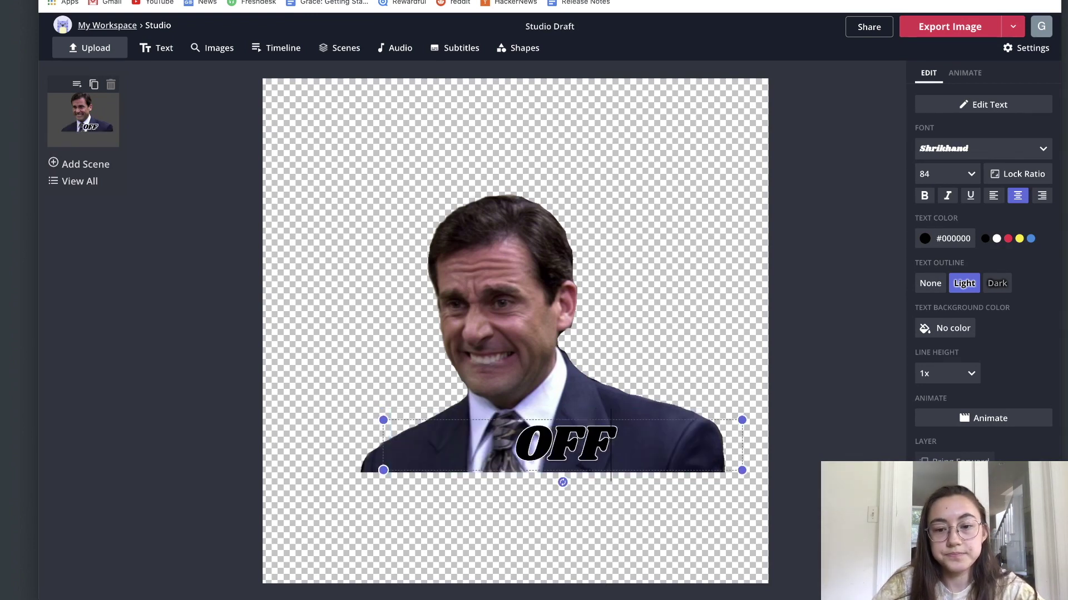
{"action": "key", "text": "BackSpace"}
{"action": "key", "text": "BackSpace"}
{"action": "key", "text": "BackSpace"}
{"action": "type", "text": "WORK THIN"}
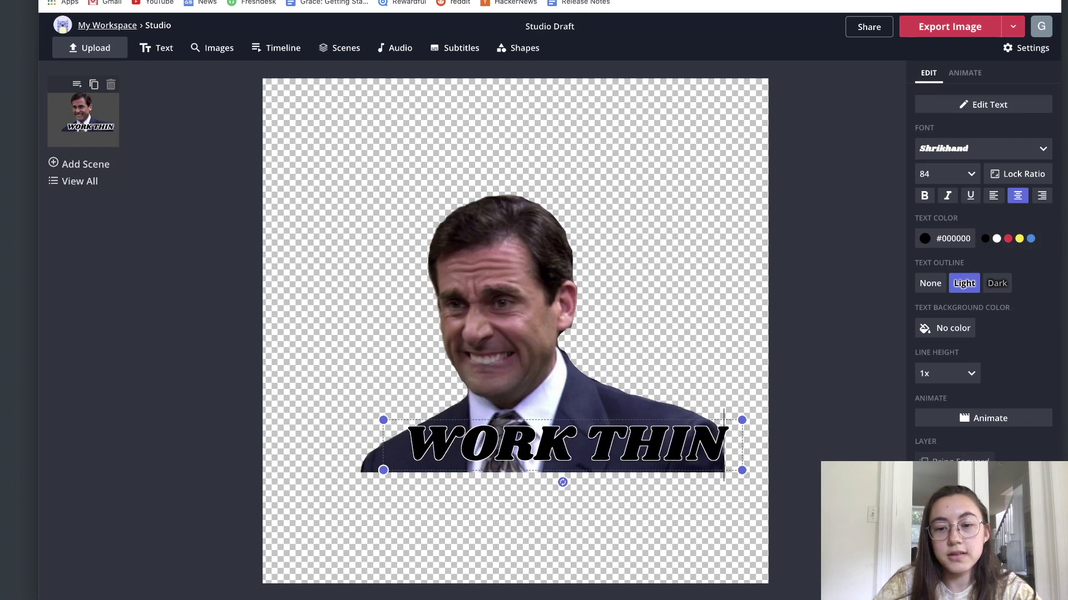
{"action": "type", "text": "GS"}
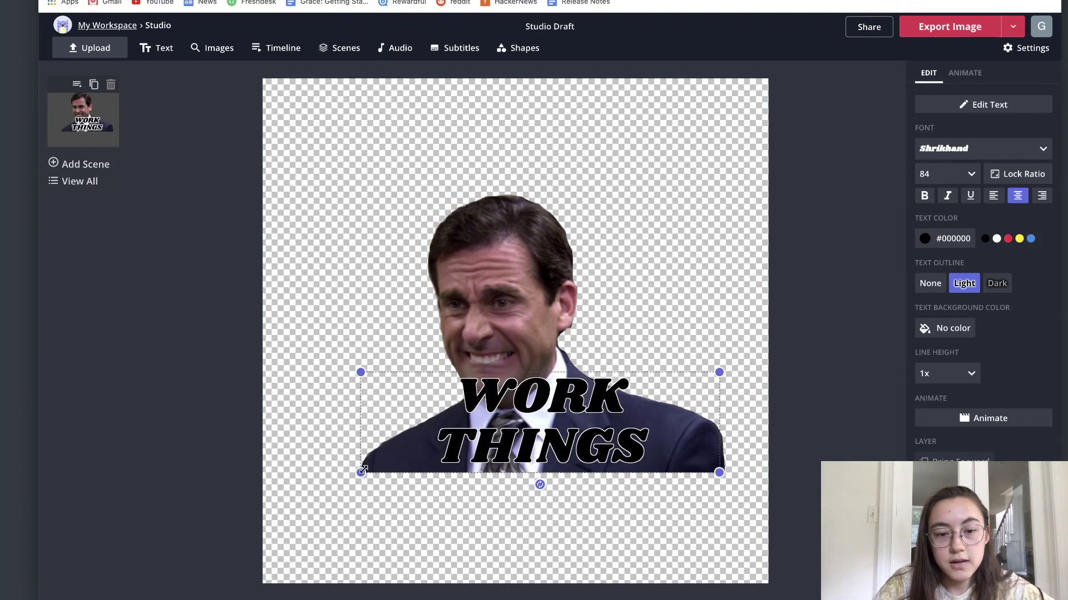
{"action": "left_click_drag", "start_coordinate": [363, 471], "coordinate": [381, 491]}
Make the caption white with a dark outline and no background, placed across the bottom
{"action": "left_click", "coordinate": [995, 239]}
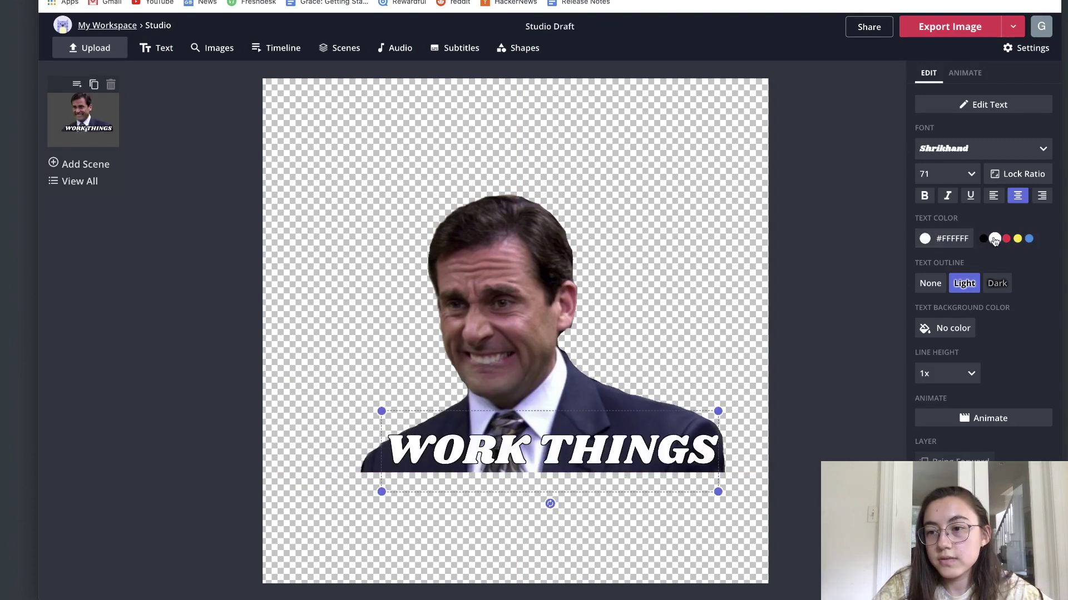
{"action": "left_click", "coordinate": [997, 283]}
{"action": "left_click_drag", "start_coordinate": [649, 456], "coordinate": [633, 405]}
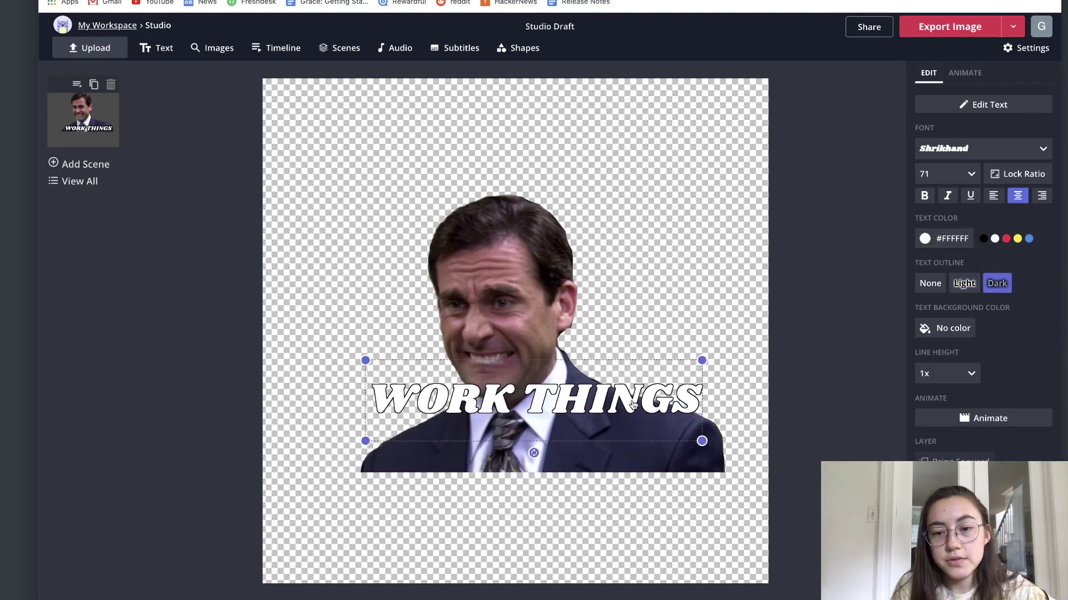
{"action": "left_click", "coordinate": [929, 333]}
{"action": "left_click", "coordinate": [558, 292]}
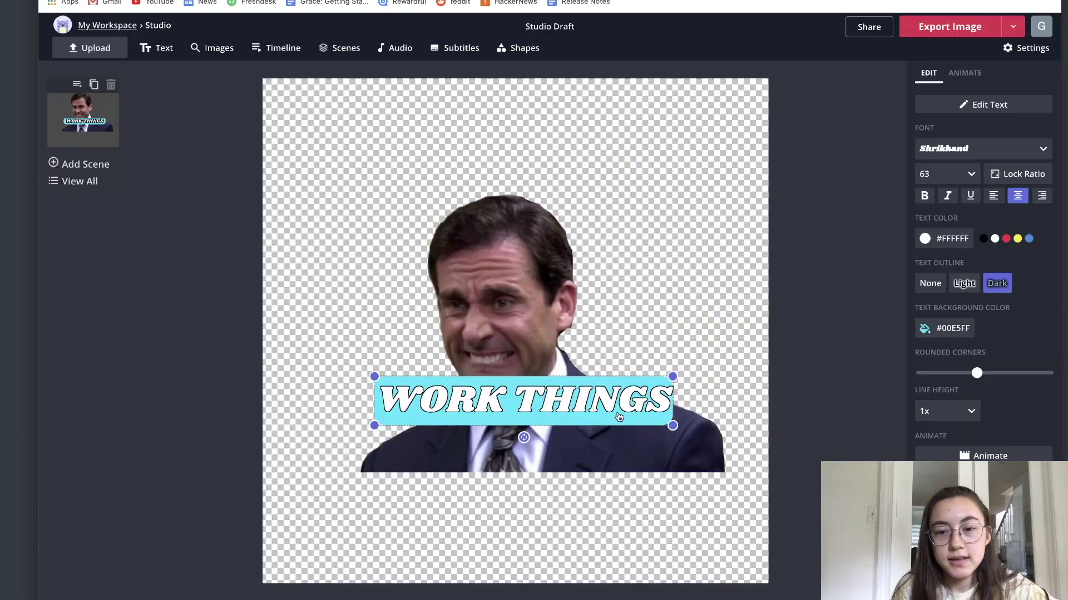
{"action": "left_click", "coordinate": [639, 489]}
{"action": "left_click", "coordinate": [524, 414]}
{"action": "left_click_drag", "start_coordinate": [524, 414], "coordinate": [560, 452]}
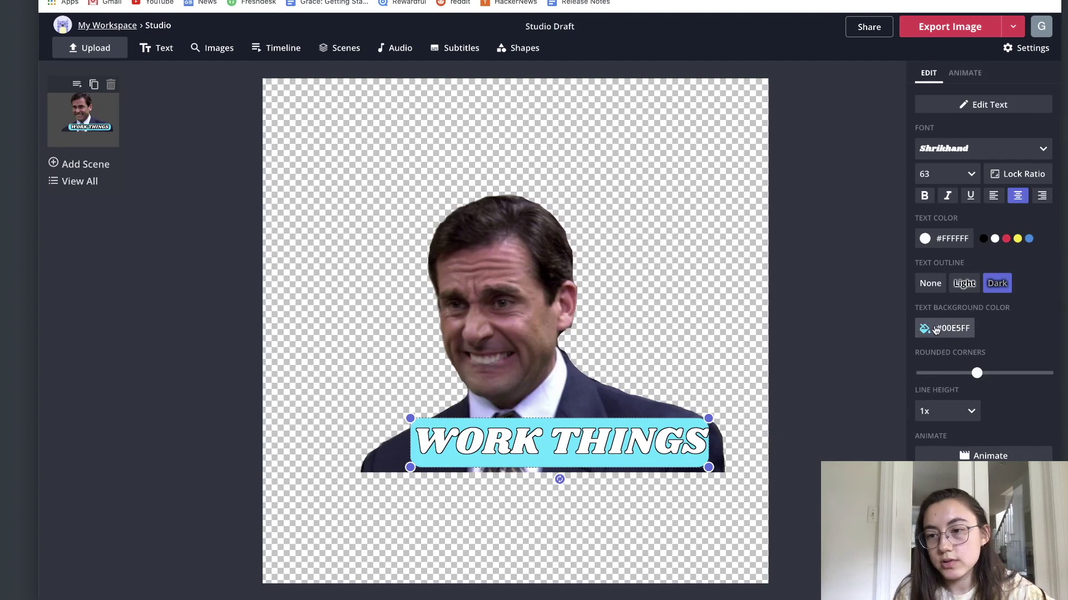
{"action": "left_click", "coordinate": [939, 333]}
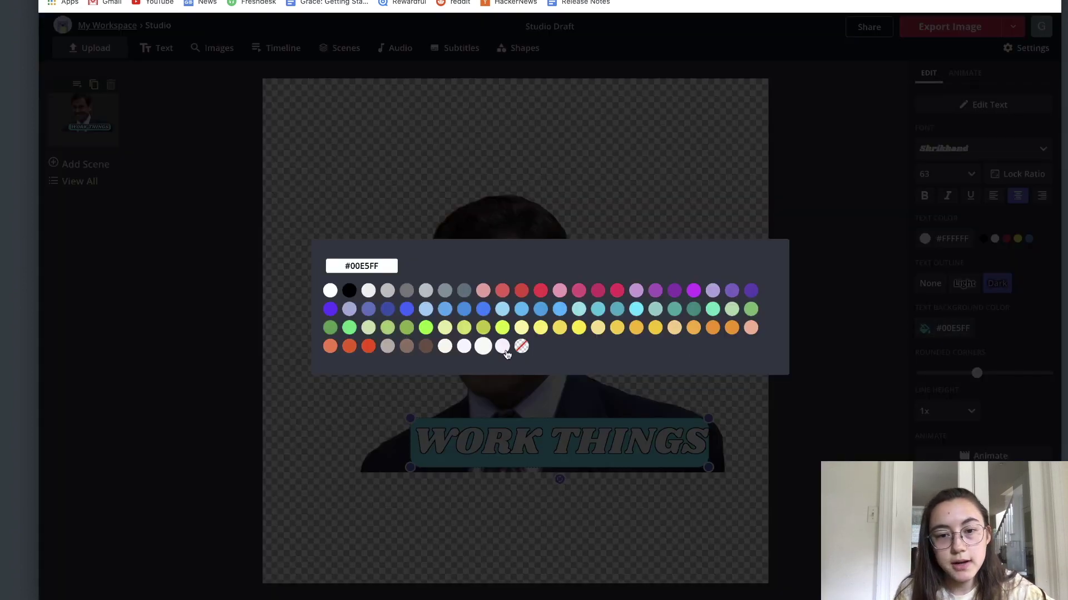
{"action": "left_click", "coordinate": [522, 351]}
{"action": "left_click", "coordinate": [839, 139]}
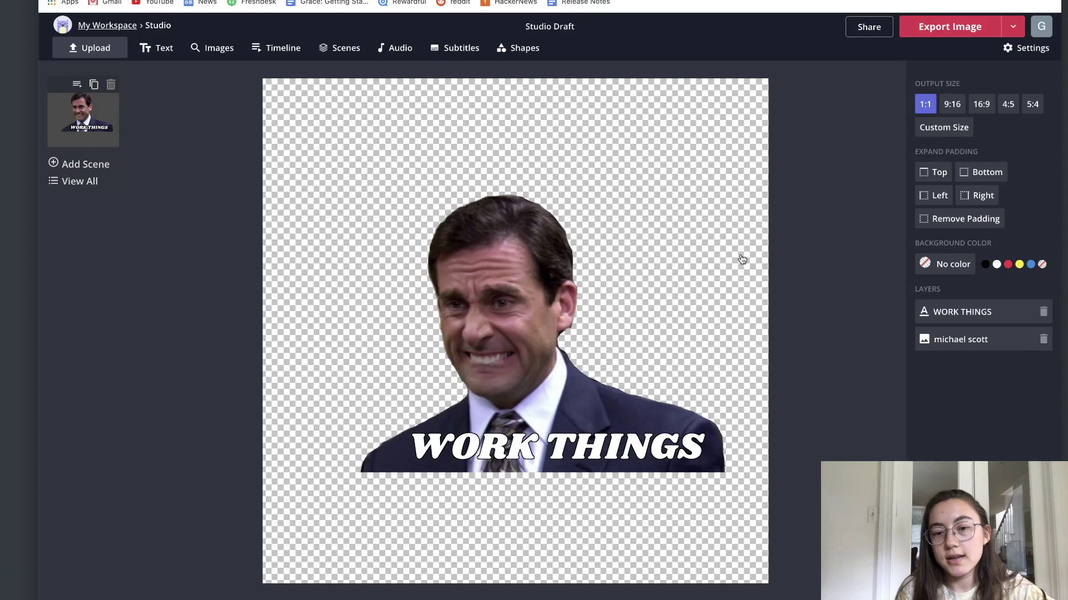
Export the design and download it as Studio_Project (5).png, then view it in Downloads
{"action": "left_click_drag", "start_coordinate": [563, 454], "coordinate": [554, 458]}
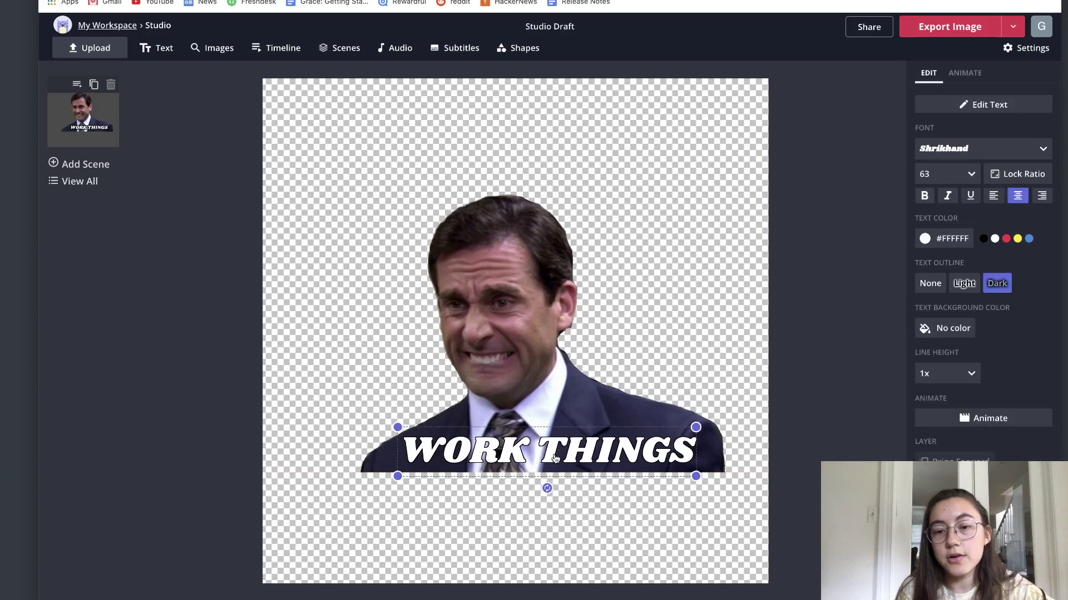
{"action": "left_click", "coordinate": [781, 428]}
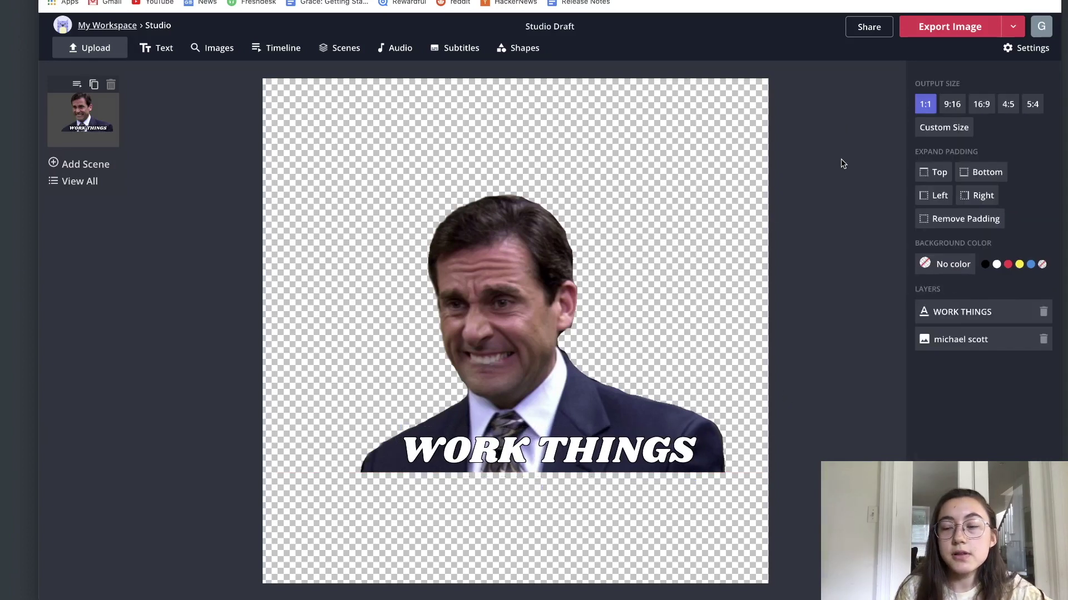
{"action": "left_click", "coordinate": [925, 32]}
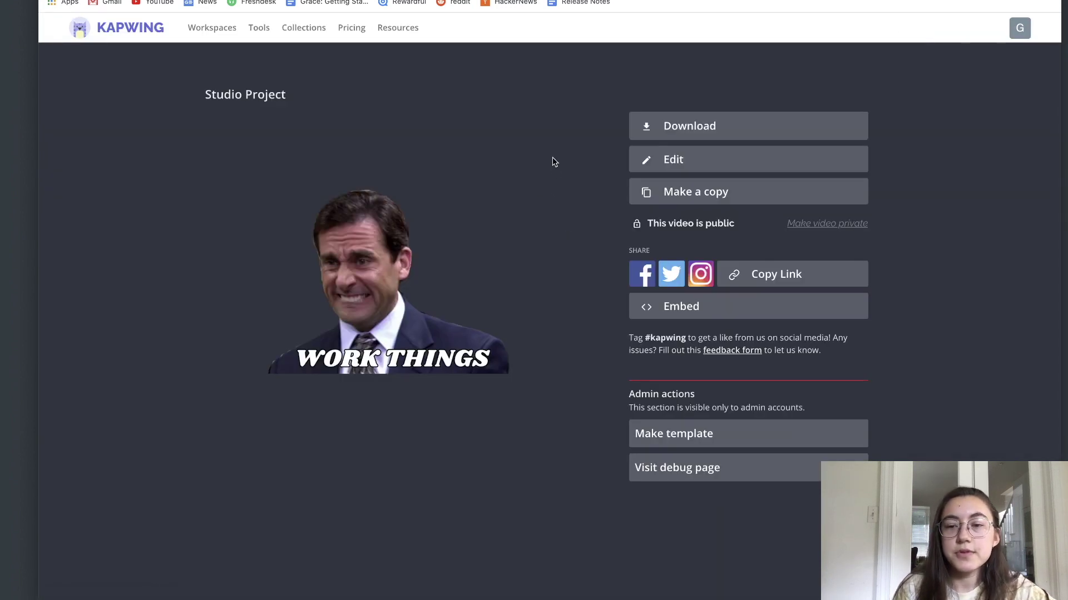
{"action": "left_click", "coordinate": [745, 126]}
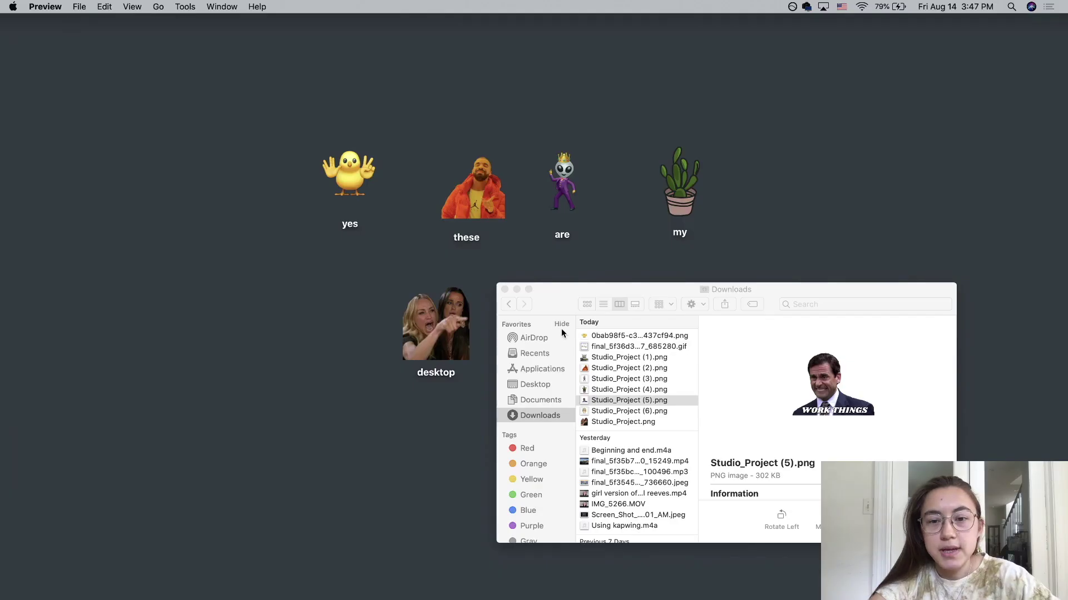
{"action": "left_click_drag", "start_coordinate": [561, 314], "coordinate": [230, 243]}
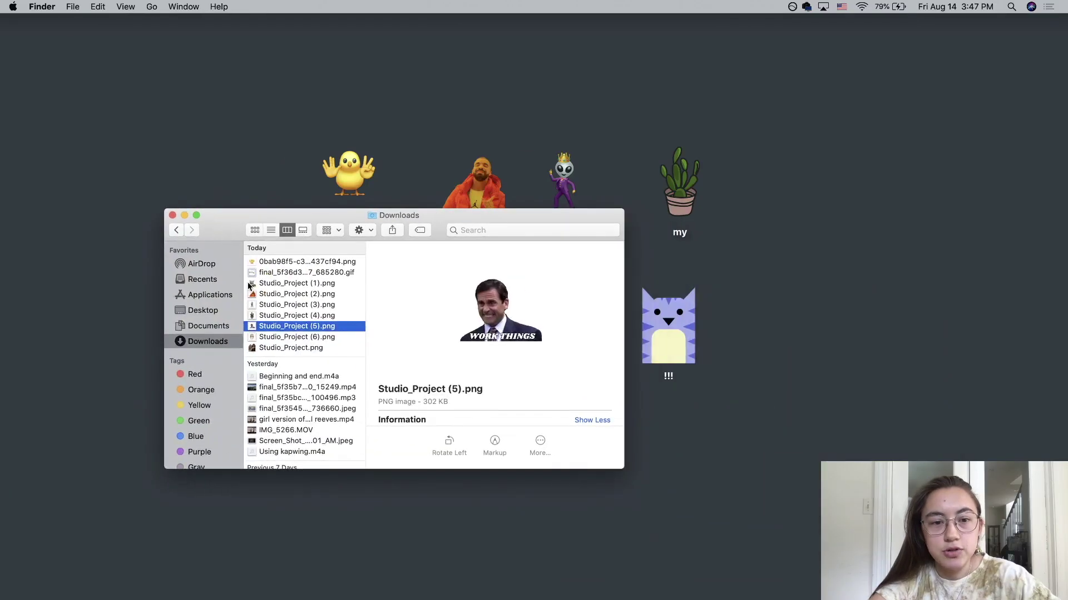
Open the downloaded Studio_Project (5).png in Preview
{"action": "right_click", "coordinate": [302, 331]}
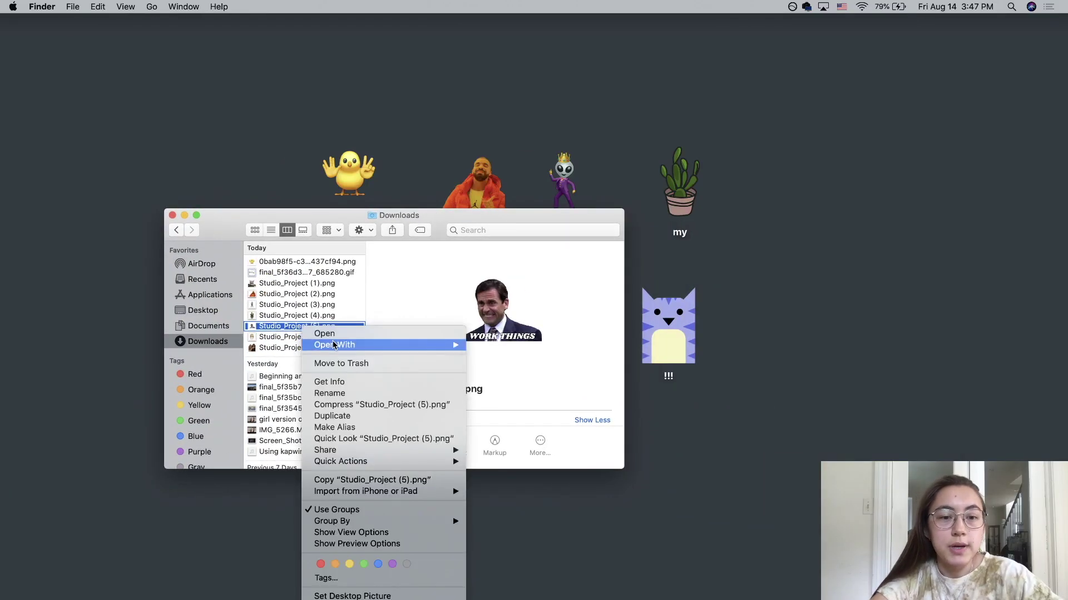
{"action": "mouse_move", "coordinate": [335, 346]}
{"action": "left_click", "coordinate": [504, 348]}
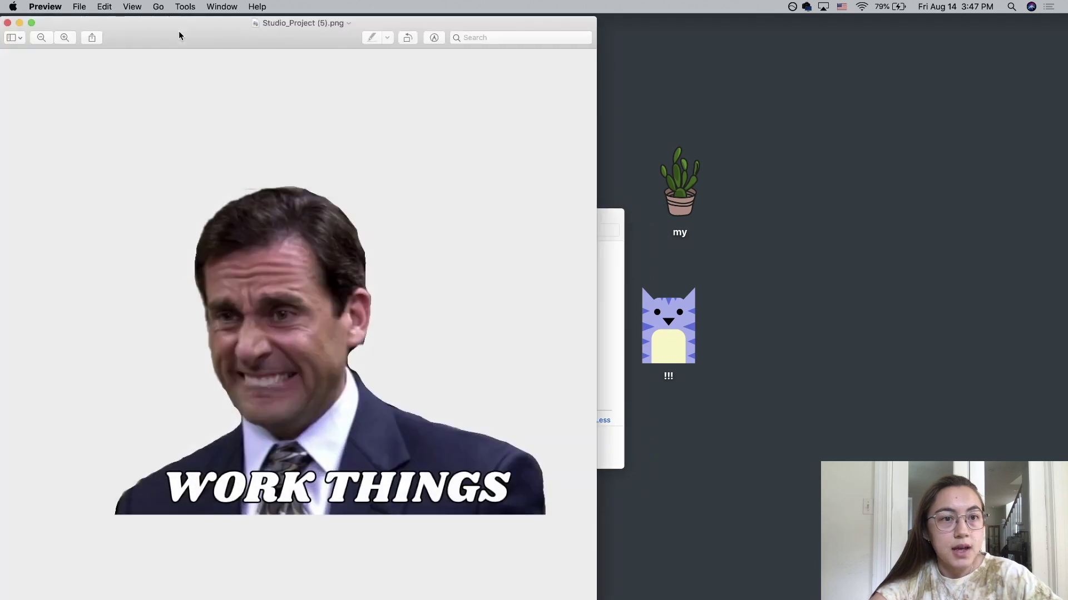
{"action": "left_click_drag", "start_coordinate": [179, 32], "coordinate": [208, 34]}
Select all of the image, copy it to the clipboard, and close Preview
{"action": "left_click", "coordinate": [103, 7]}
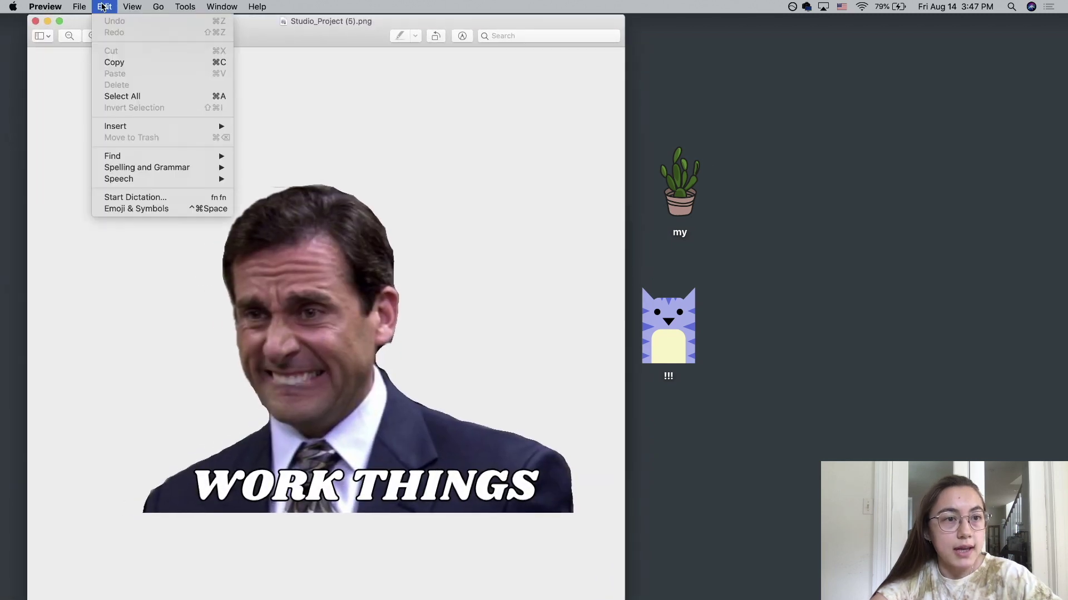
{"action": "left_click", "coordinate": [119, 98]}
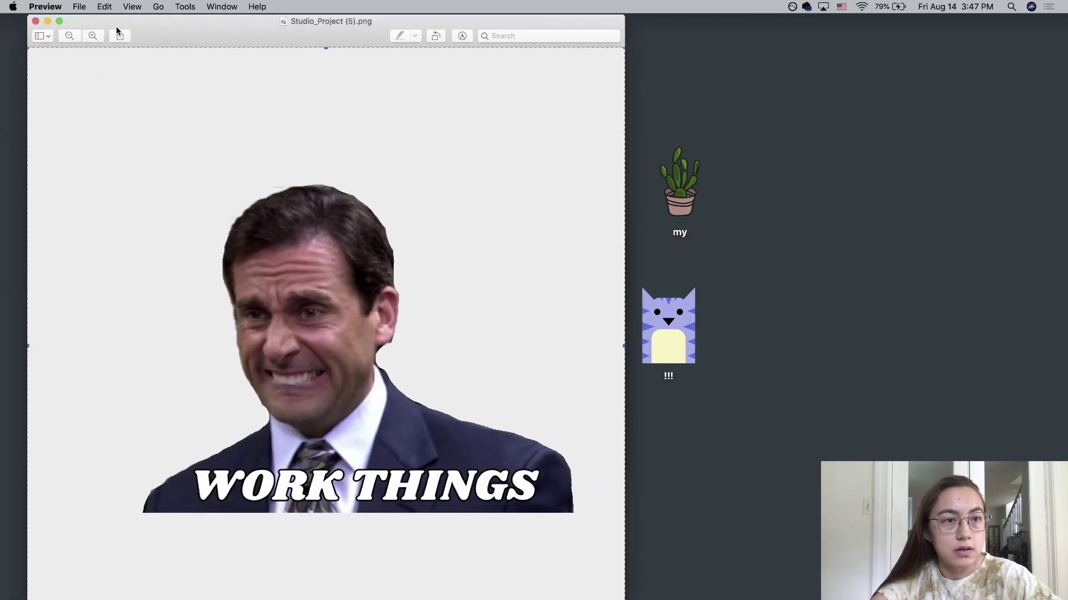
{"action": "left_click", "coordinate": [104, 7]}
{"action": "left_click", "coordinate": [113, 62]}
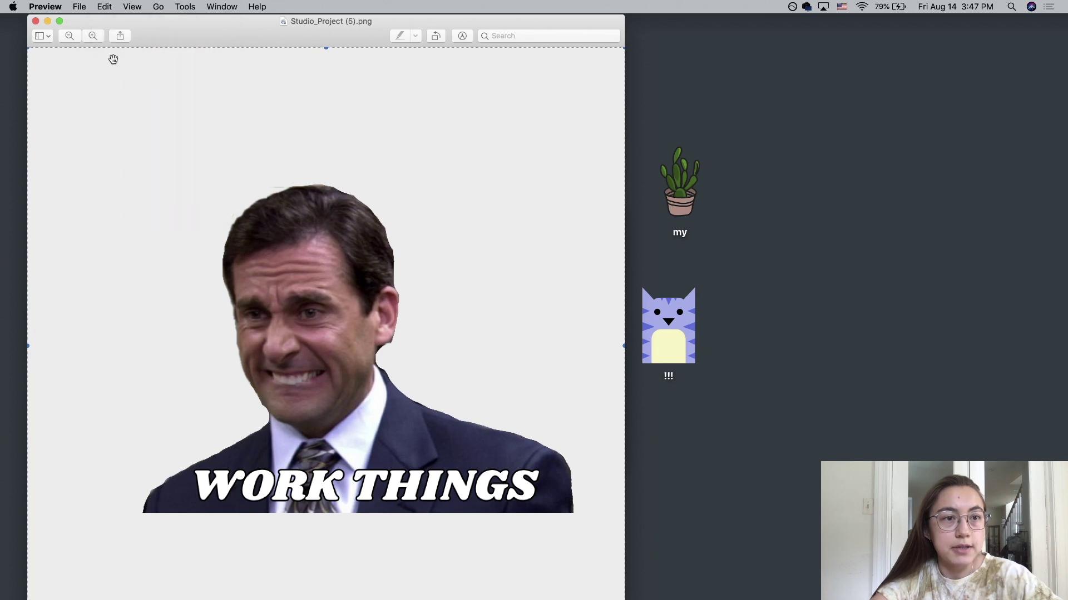
{"action": "left_click", "coordinate": [36, 21]}
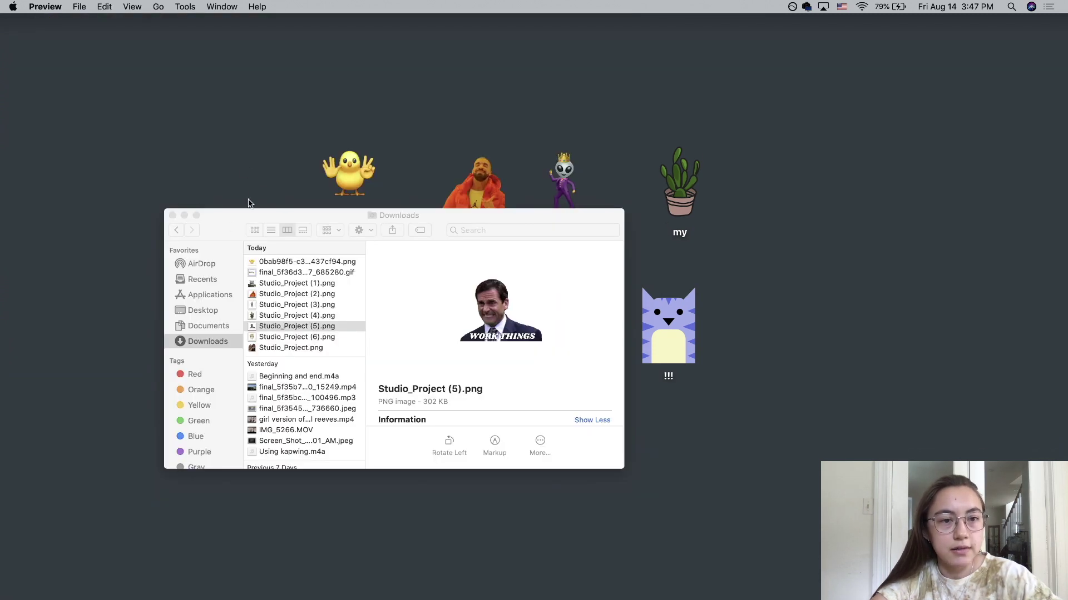
{"action": "left_click_drag", "start_coordinate": [192, 226], "coordinate": [506, 273]}
Create a new desktop folder named 'test'
{"action": "left_click", "coordinate": [488, 262]}
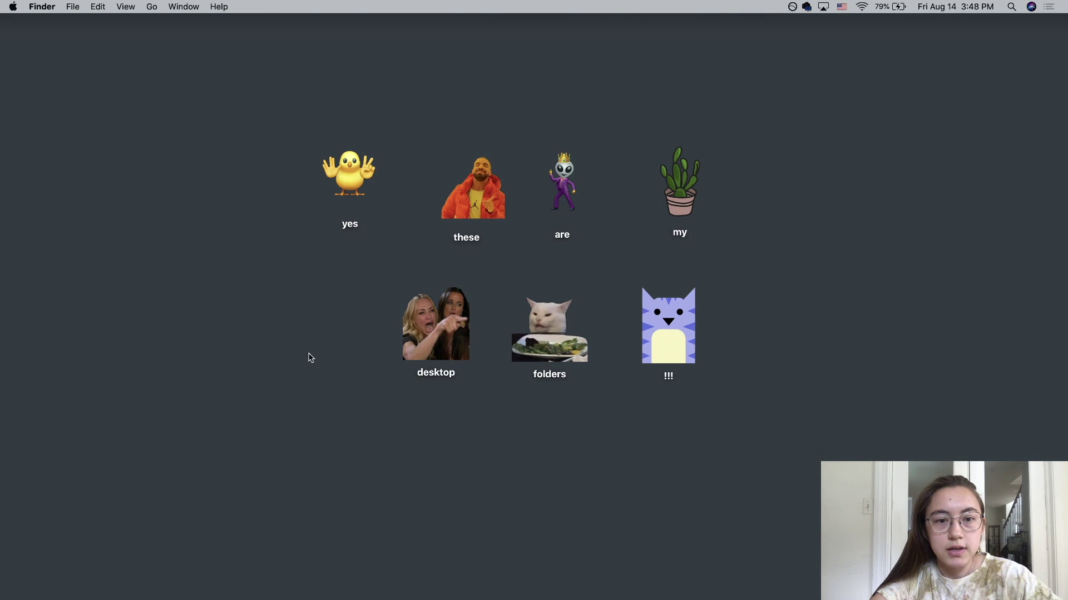
{"action": "right_click", "coordinate": [272, 342]}
{"action": "left_click", "coordinate": [289, 344]}
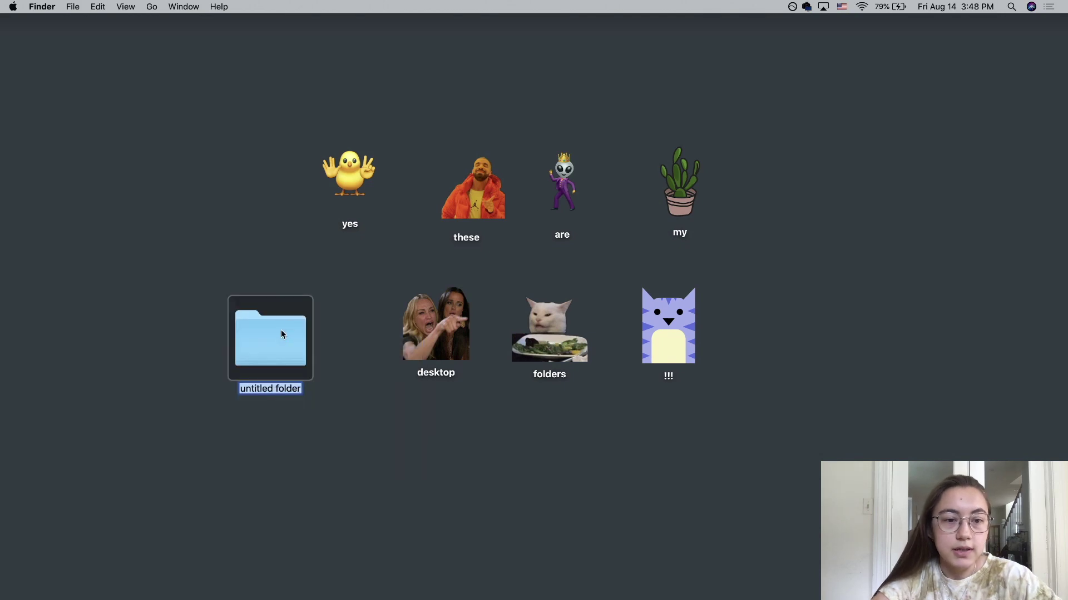
{"action": "left_click", "coordinate": [280, 406]}
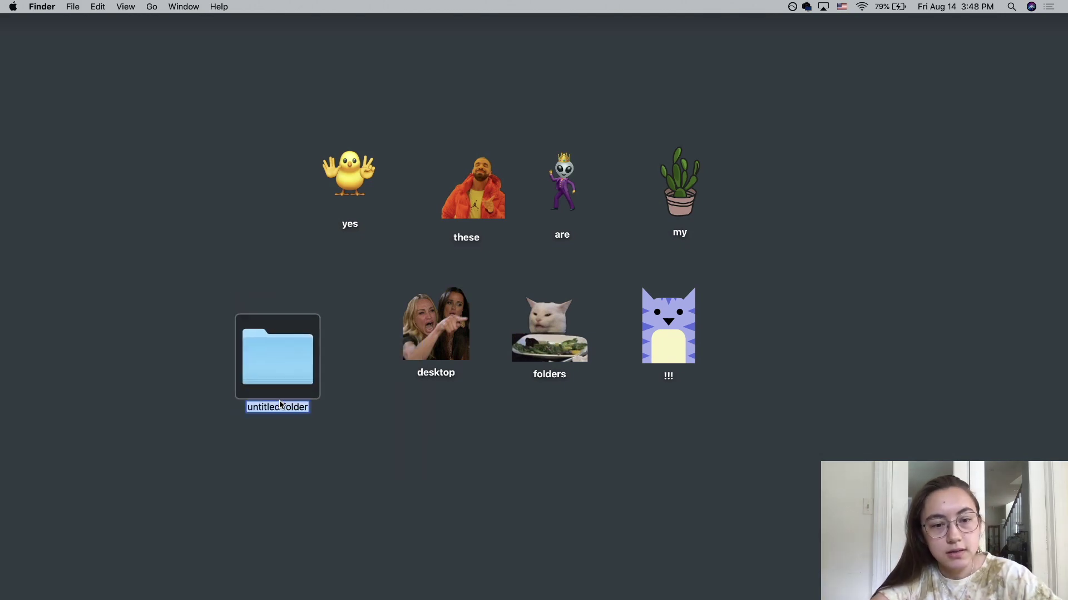
{"action": "type", "text": "test"}
{"action": "key", "text": "Return"}
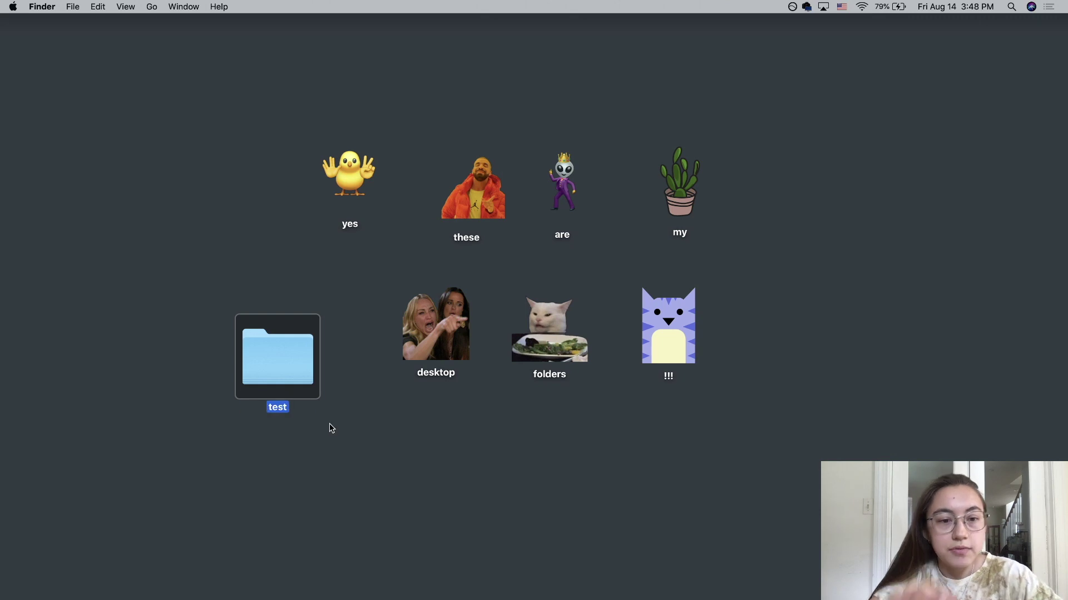
Paste the copied WORK THINGS image as the test folder's icon in Get Info
{"action": "right_click", "coordinate": [262, 377]}
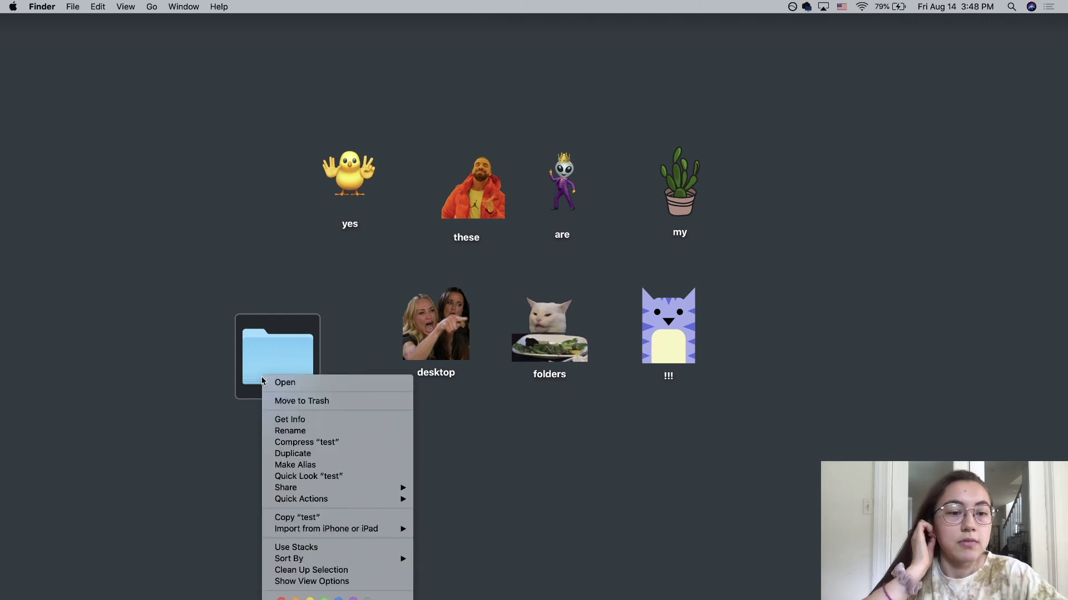
{"action": "left_click", "coordinate": [317, 421]}
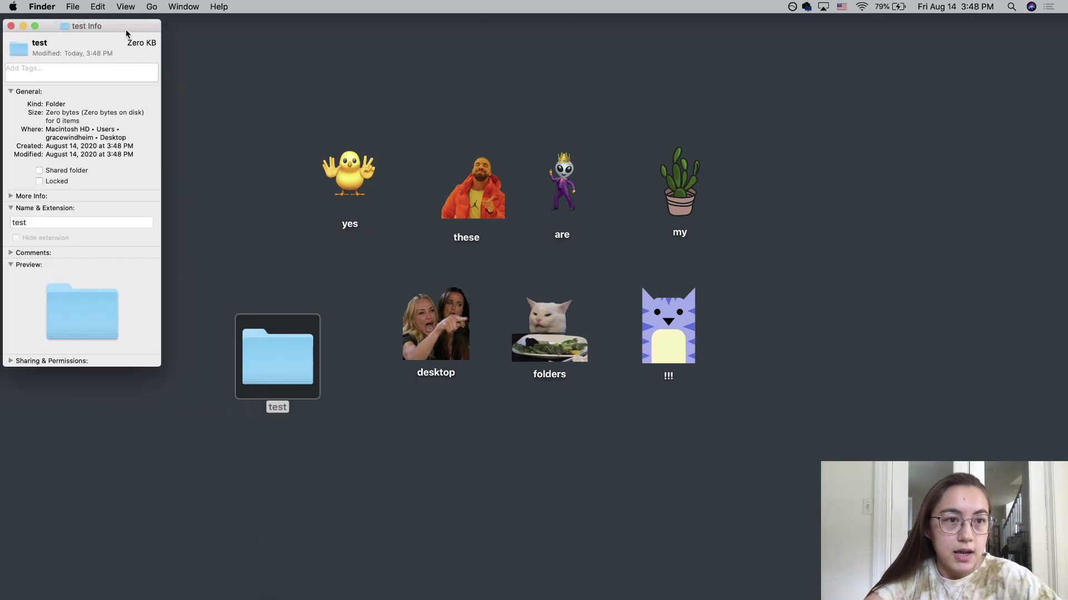
{"action": "left_click_drag", "start_coordinate": [123, 32], "coordinate": [535, 163]}
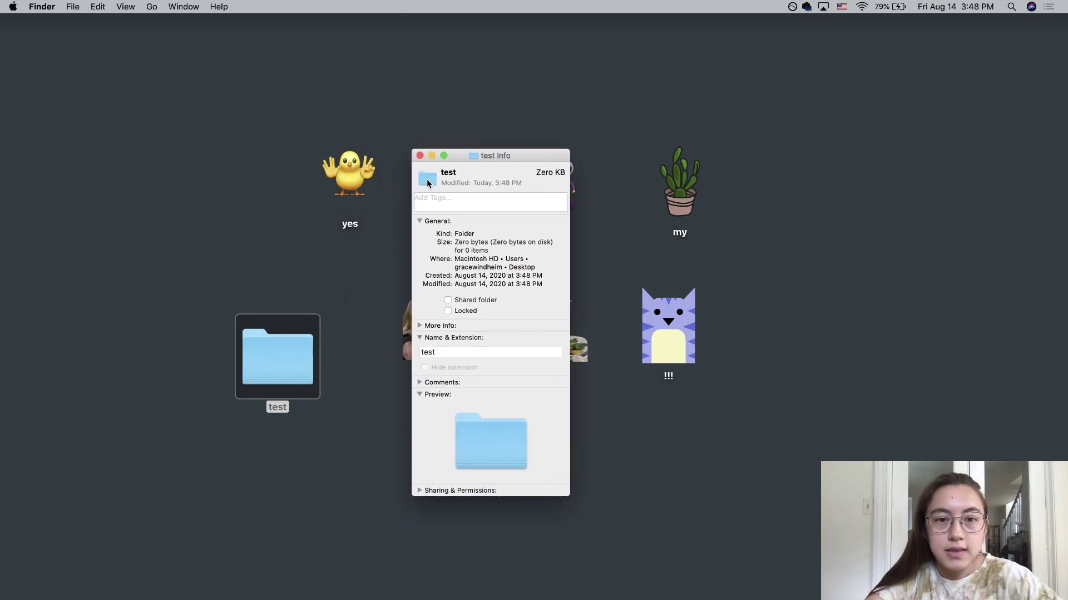
{"action": "left_click", "coordinate": [431, 182]}
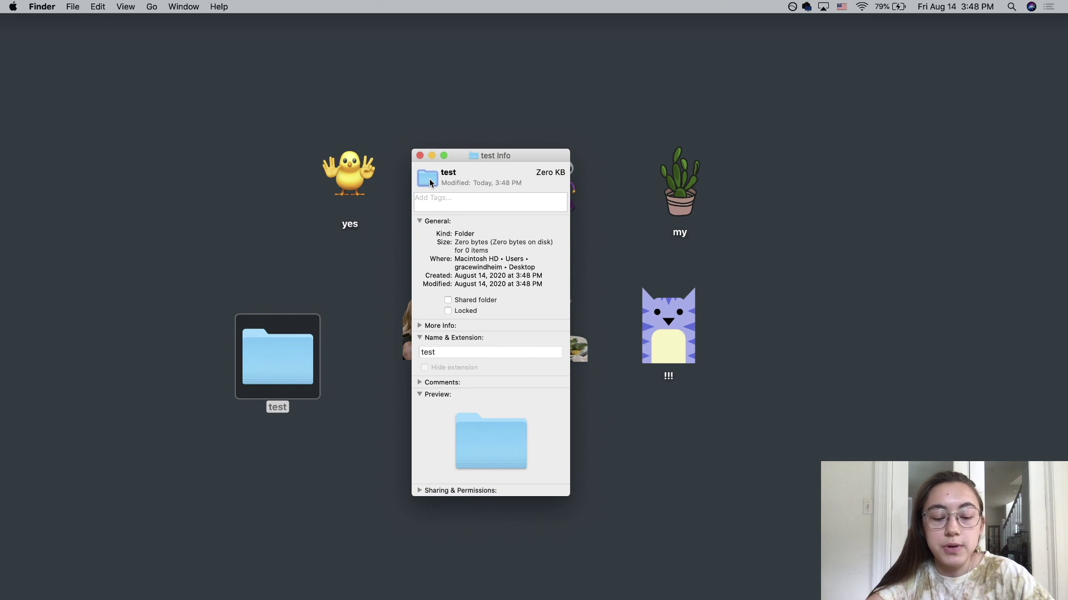
{"action": "key", "text": "super+v"}
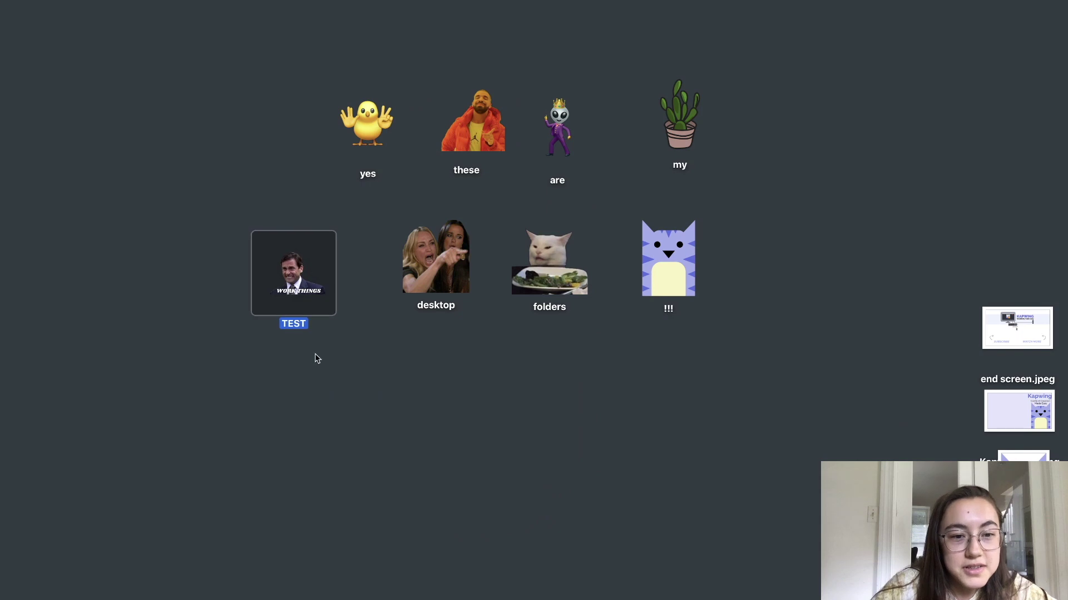
{"action": "left_click", "coordinate": [318, 360]}
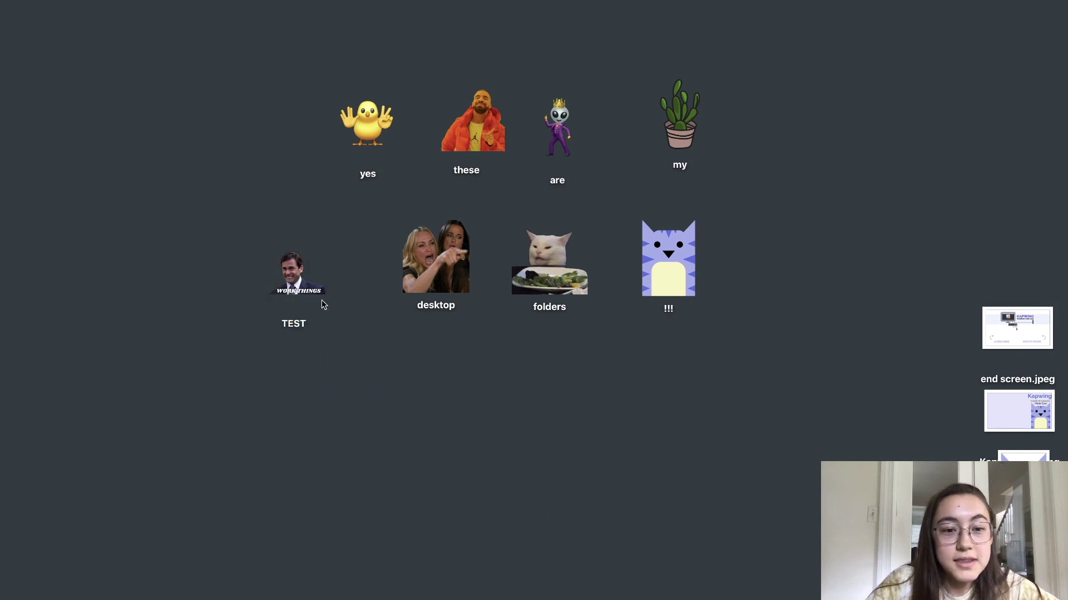
Drag the TEST folder, yes chick and are alien desktop icons into aligned rows
{"action": "mouse_move", "coordinate": [305, 295]}
{"action": "left_mouse_down"}
{"action": "mouse_move", "coordinate": [289, 284]}
{"action": "mouse_move", "coordinate": [313, 282]}
{"action": "left_mouse_up"}
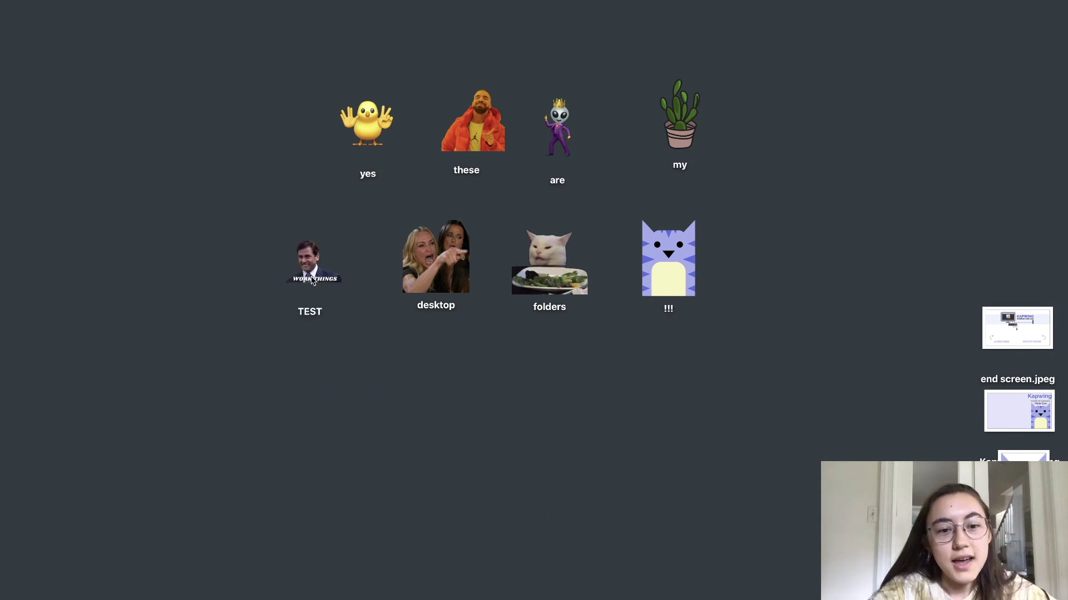
{"action": "left_click", "coordinate": [312, 281]}
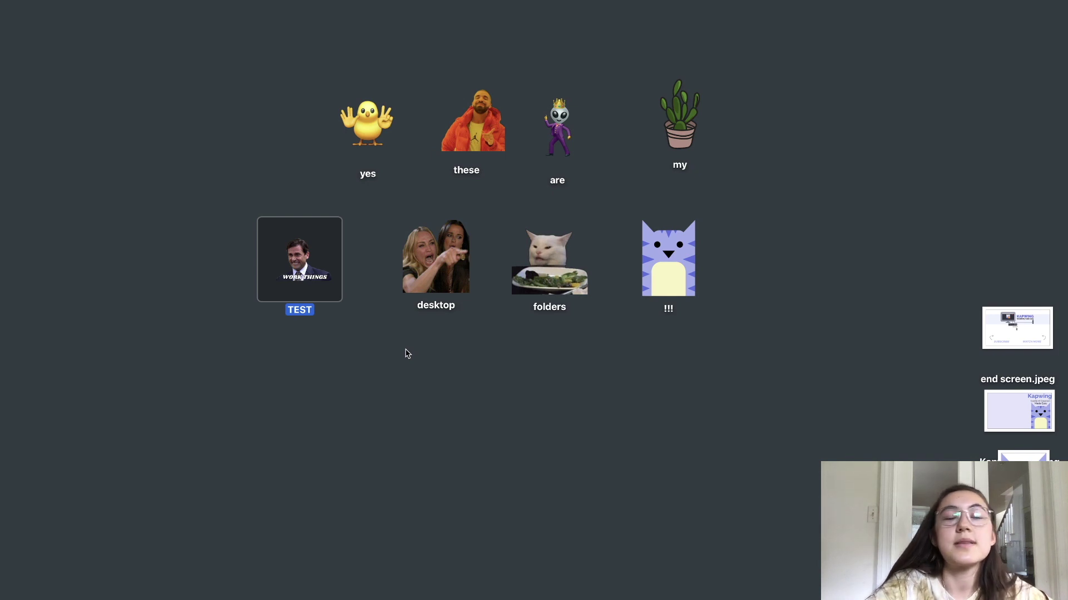
{"action": "left_click", "coordinate": [377, 420]}
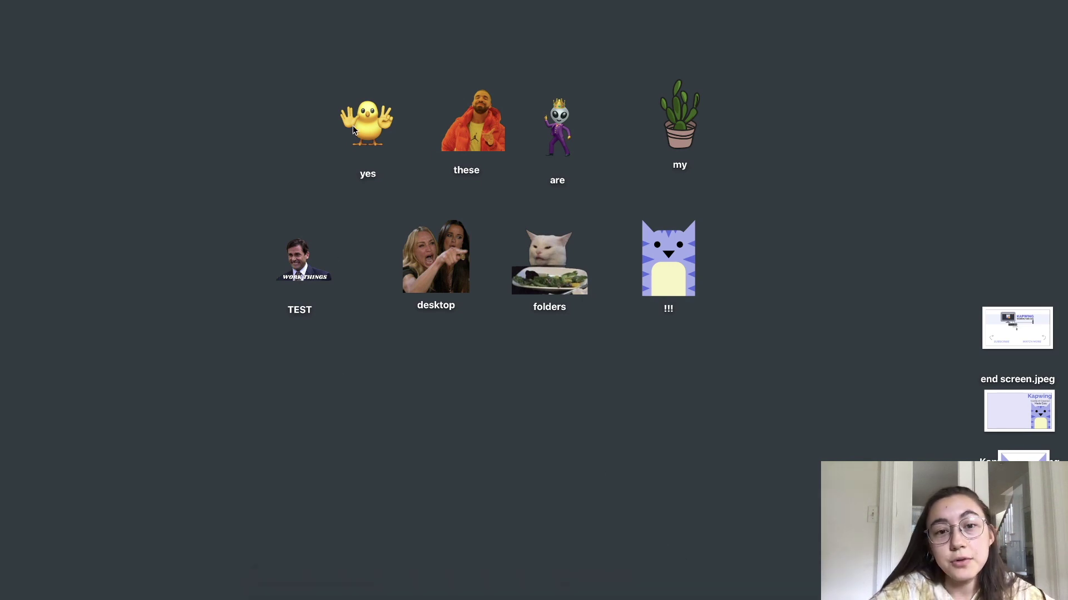
{"action": "left_click", "coordinate": [399, 131]}
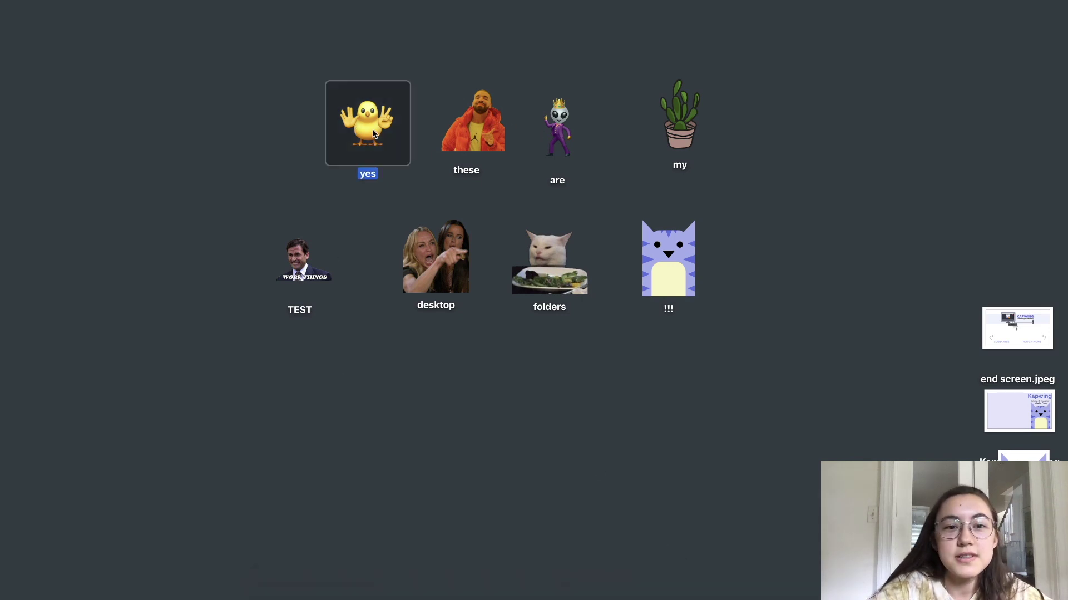
{"action": "left_click", "coordinate": [561, 146]}
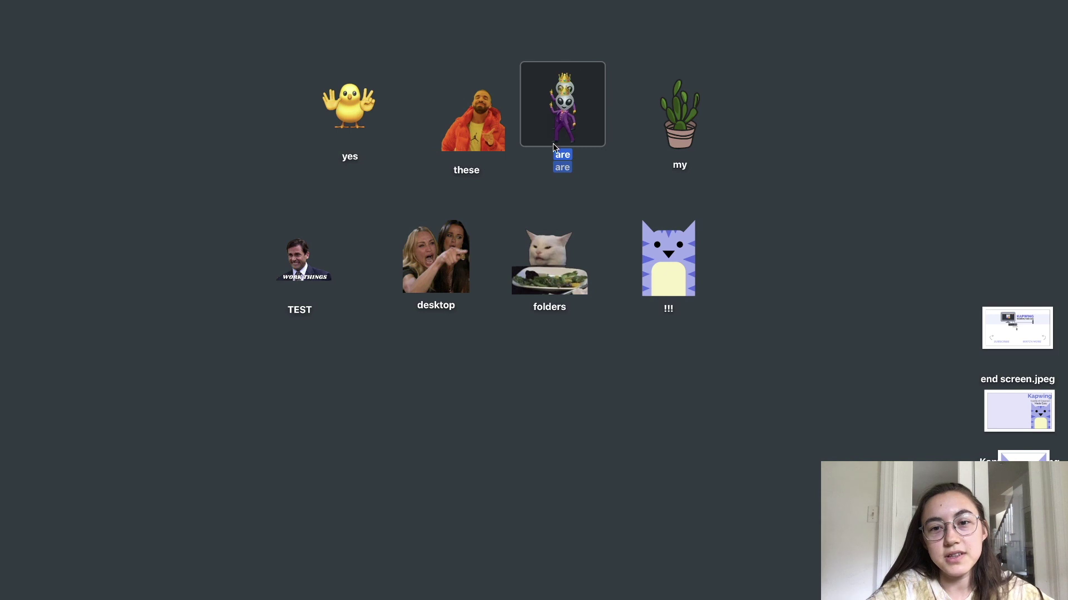
Restore the minimized Kapwing window from the Dock and go to the workspace projects
{"action": "mouse_move", "coordinate": [725, 588]}
{"action": "left_click", "coordinate": [766, 588]}
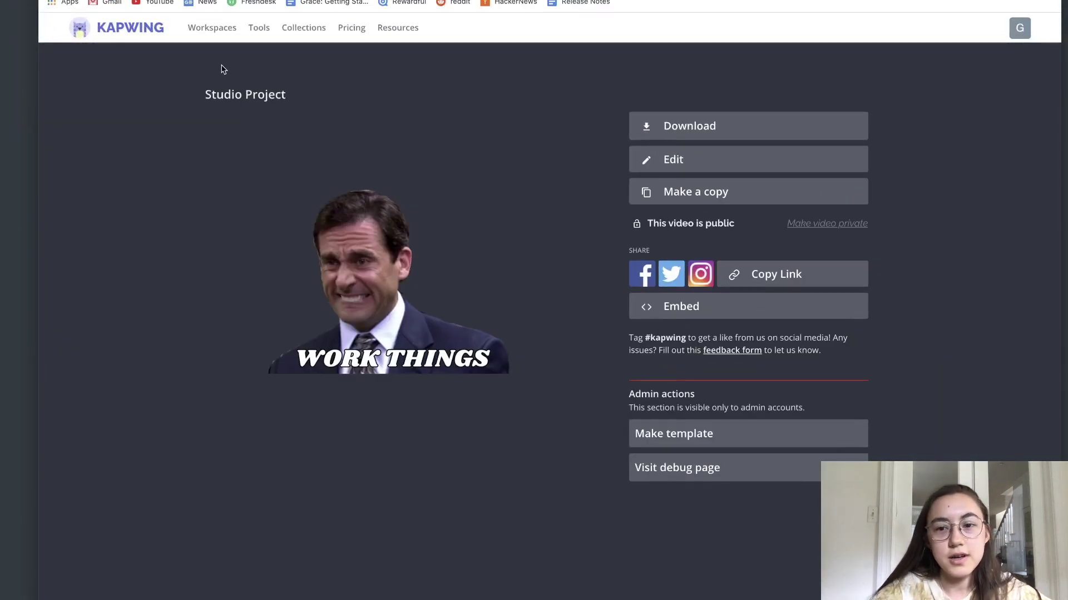
{"action": "left_click", "coordinate": [212, 27]}
Start a new Studio project with a blank canvas
{"action": "left_click", "coordinate": [458, 191]}
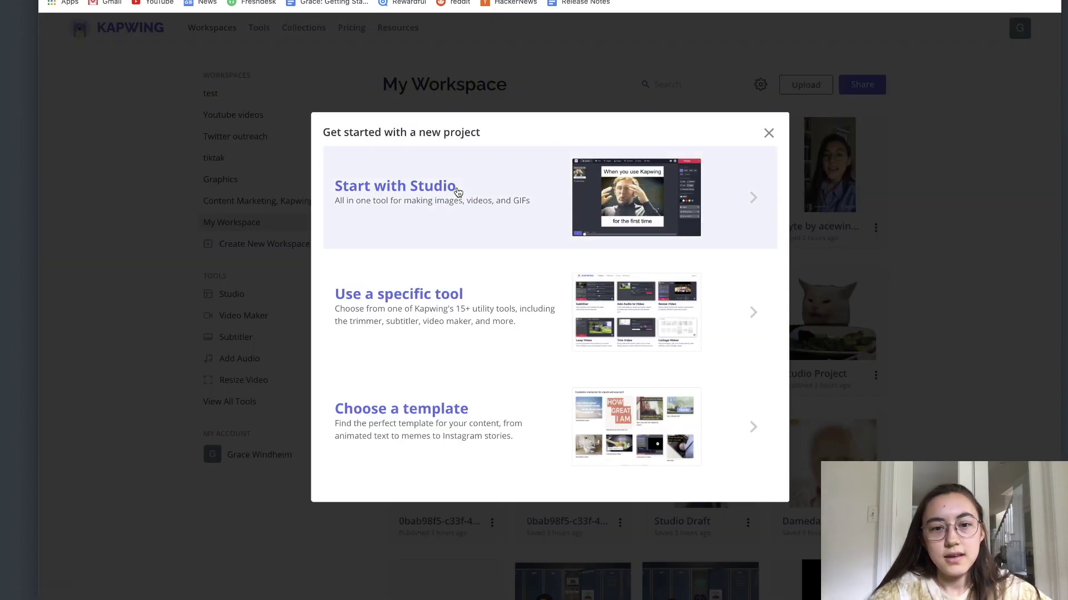
{"action": "left_click", "coordinate": [456, 190]}
{"action": "left_click", "coordinate": [423, 334]}
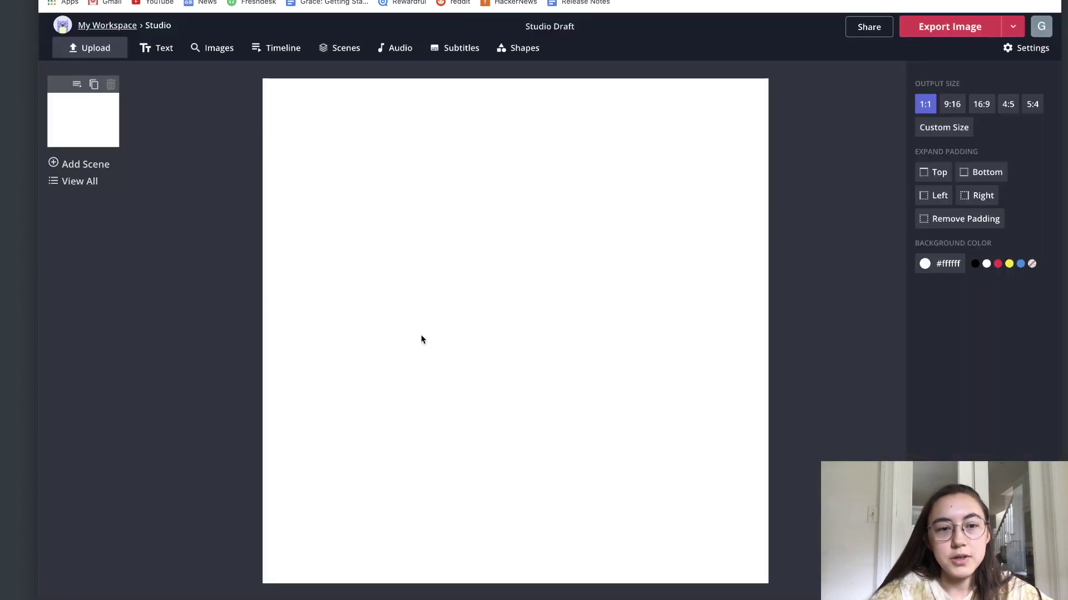
Browse the Emojis collection in the image picker
{"action": "left_click", "coordinate": [223, 51]}
{"action": "left_click", "coordinate": [540, 200]}
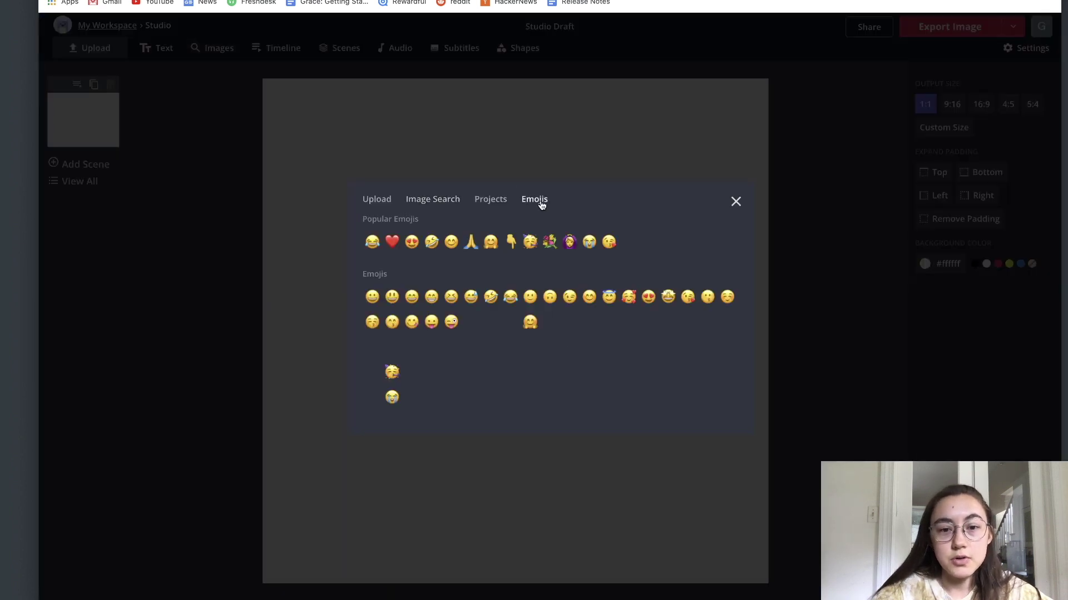
{"action": "scroll", "coordinate": [556, 278], "scroll_direction": "down", "scroll_amount": 5}
{"action": "scroll", "coordinate": [562, 294], "scroll_direction": "down", "scroll_amount": 3}
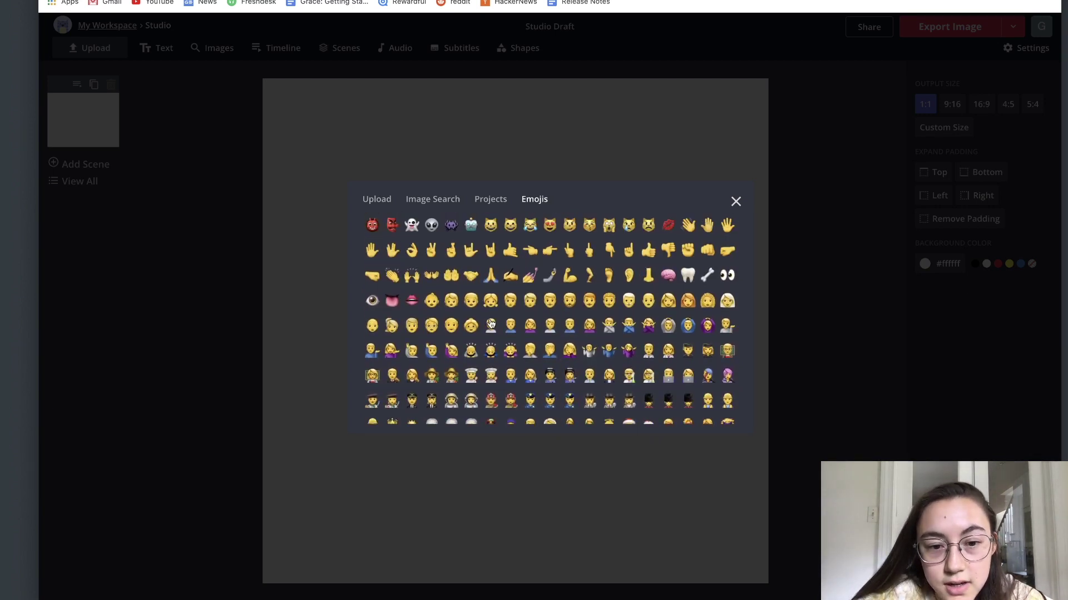
{"action": "scroll", "coordinate": [489, 326], "scroll_direction": "down", "scroll_amount": 5}
{"action": "scroll", "coordinate": [488, 325], "scroll_direction": "down", "scroll_amount": 3}
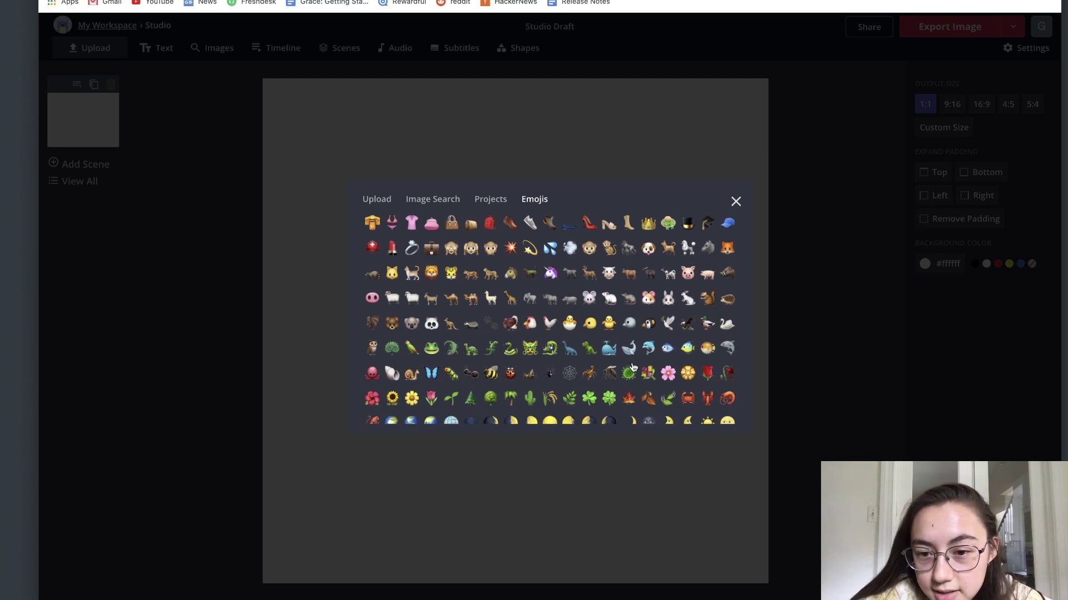
{"action": "scroll", "coordinate": [633, 367], "scroll_direction": "down", "scroll_amount": 2}
{"action": "scroll", "coordinate": [612, 361], "scroll_direction": "down", "scroll_amount": 5}
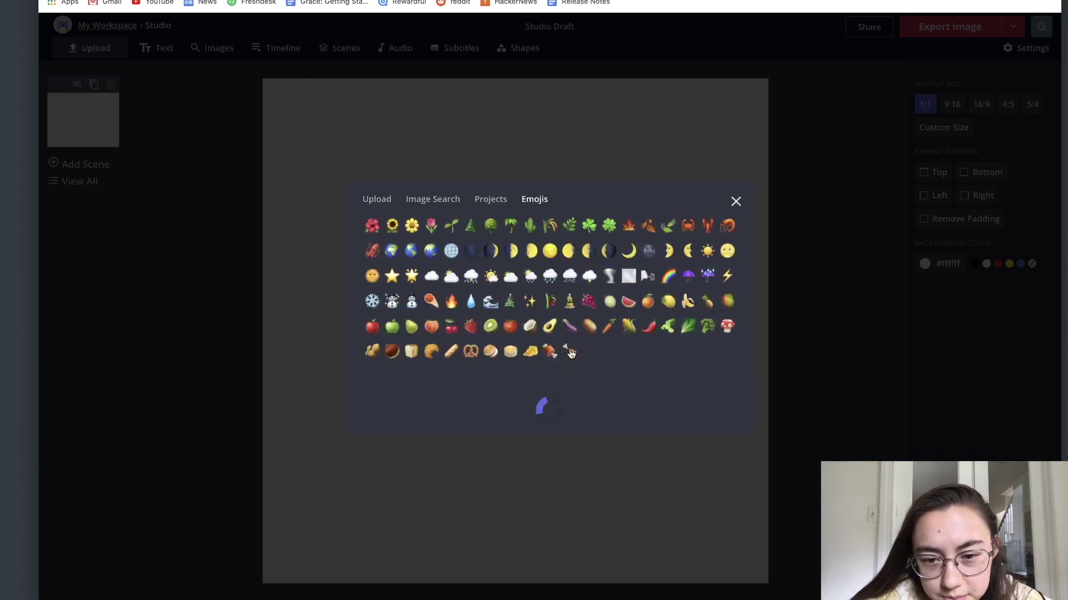
{"action": "scroll", "coordinate": [570, 355], "scroll_direction": "up", "scroll_amount": 15}
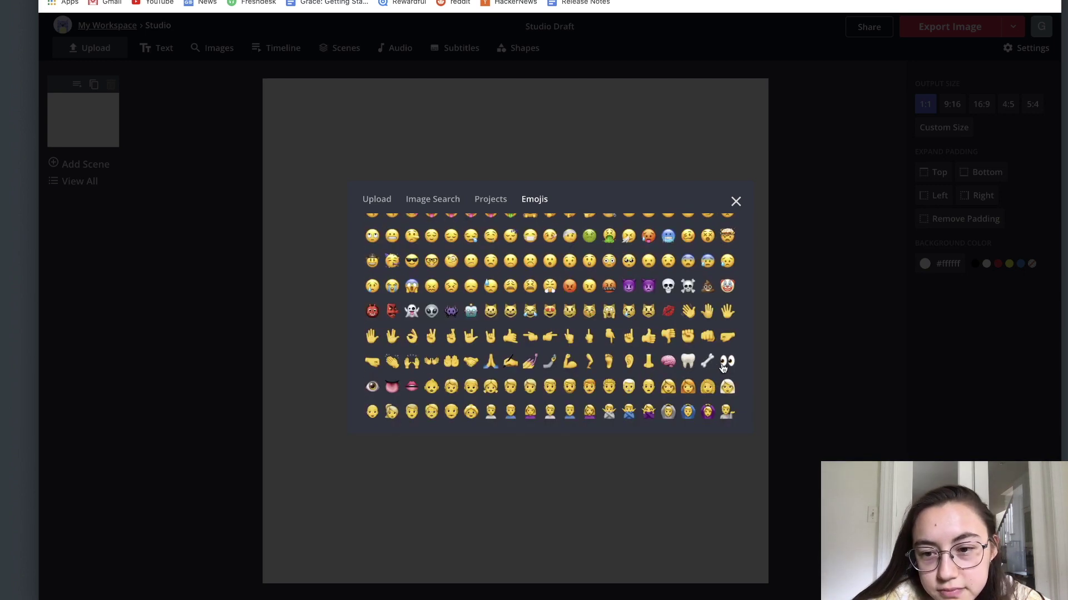
Add the eyes and hear-no-evil monkey emojis and enlarge the monkey over the eyes
{"action": "left_click", "coordinate": [589, 358]}
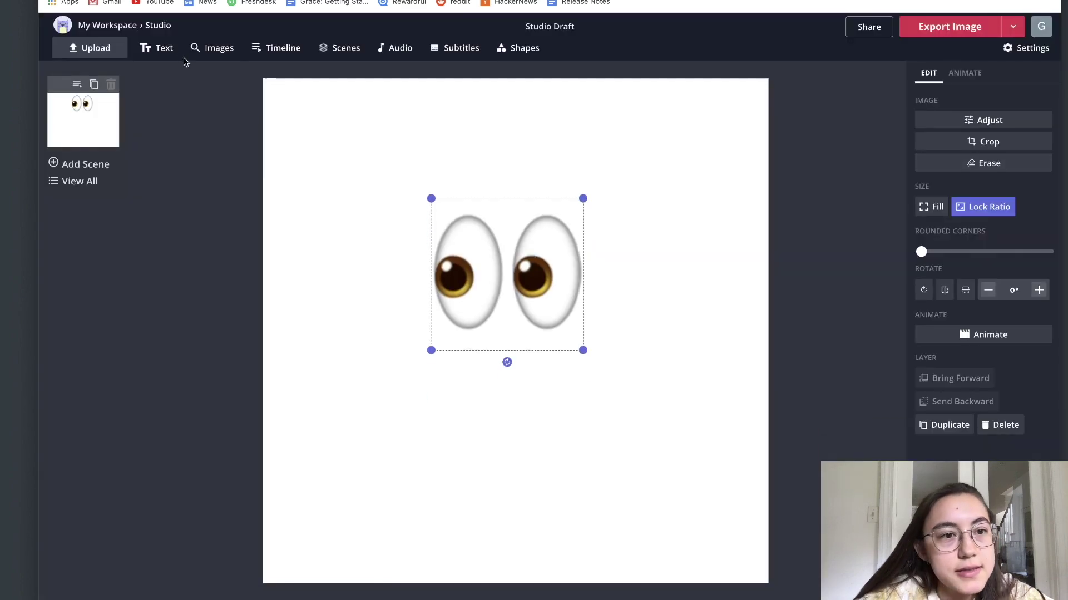
{"action": "left_click", "coordinate": [199, 51]}
{"action": "left_click", "coordinate": [533, 202]}
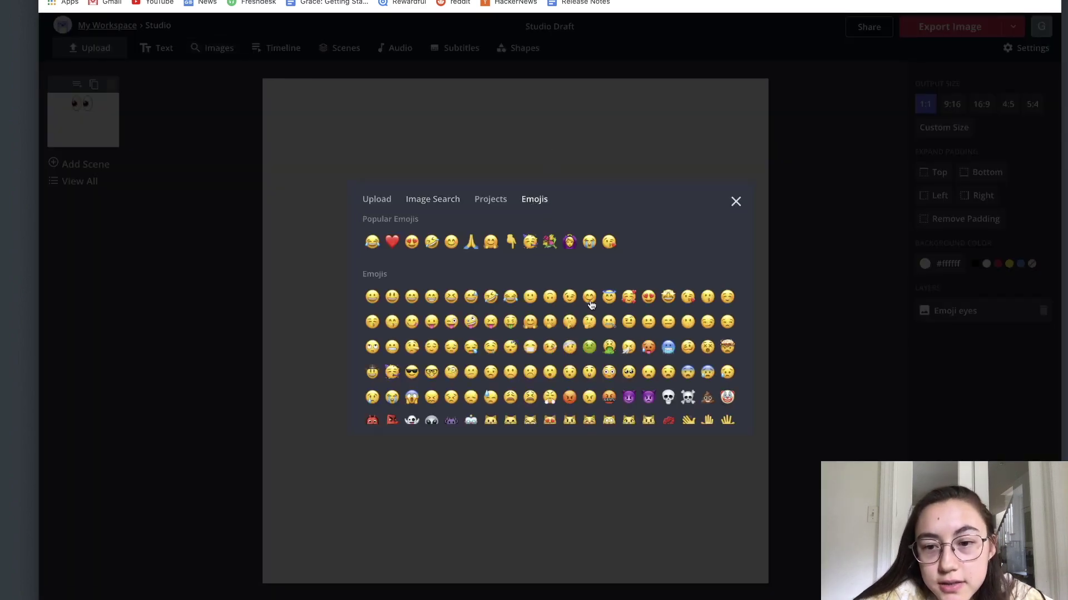
{"action": "scroll", "coordinate": [556, 334], "scroll_direction": "down", "scroll_amount": 1}
{"action": "left_click", "coordinate": [473, 273]}
{"action": "left_click_drag", "start_coordinate": [526, 367], "coordinate": [445, 245]}
{"action": "left_click_drag", "start_coordinate": [527, 318], "coordinate": [624, 429]}
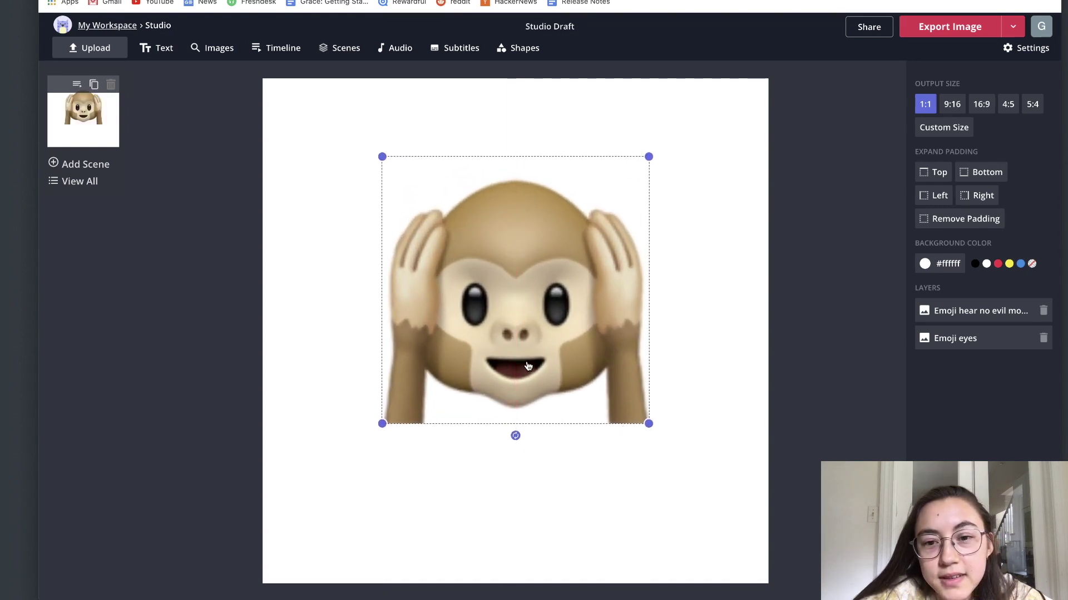
{"action": "left_click_drag", "start_coordinate": [529, 367], "coordinate": [520, 341]}
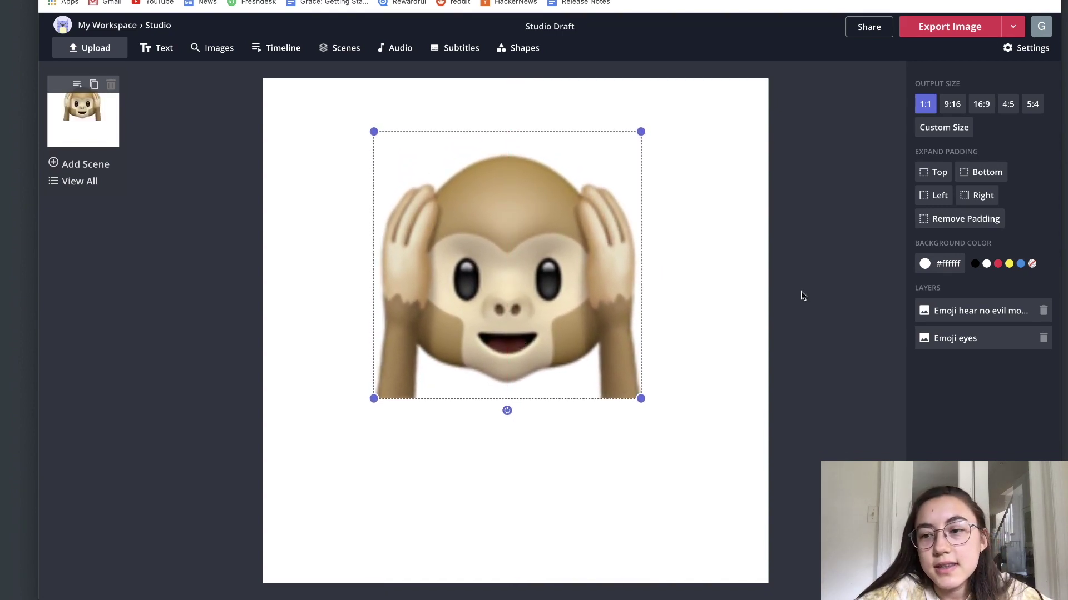
Send the monkey behind the eyes and centre the eyes on its face
{"action": "left_click", "coordinate": [654, 293]}
{"action": "left_click", "coordinate": [566, 282]}
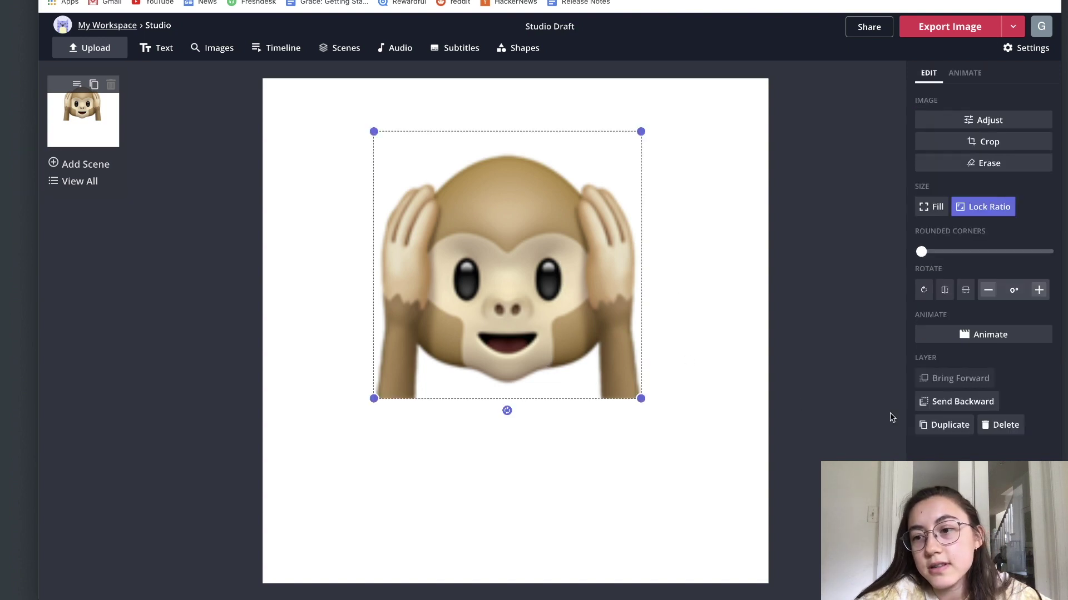
{"action": "left_click", "coordinate": [940, 402]}
{"action": "left_click", "coordinate": [572, 310]}
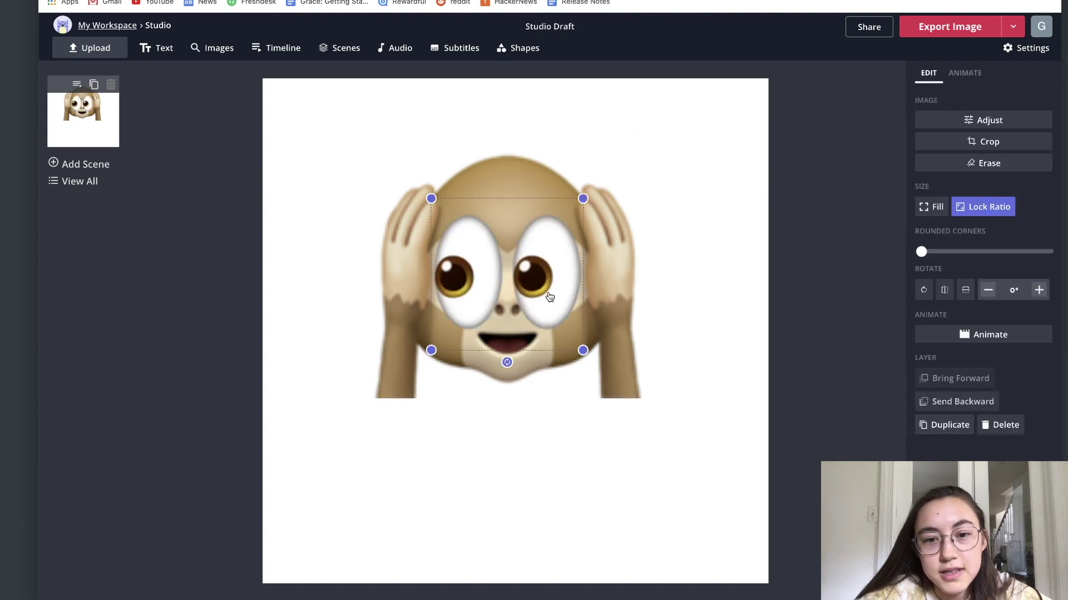
{"action": "left_click_drag", "start_coordinate": [552, 293], "coordinate": [547, 279]}
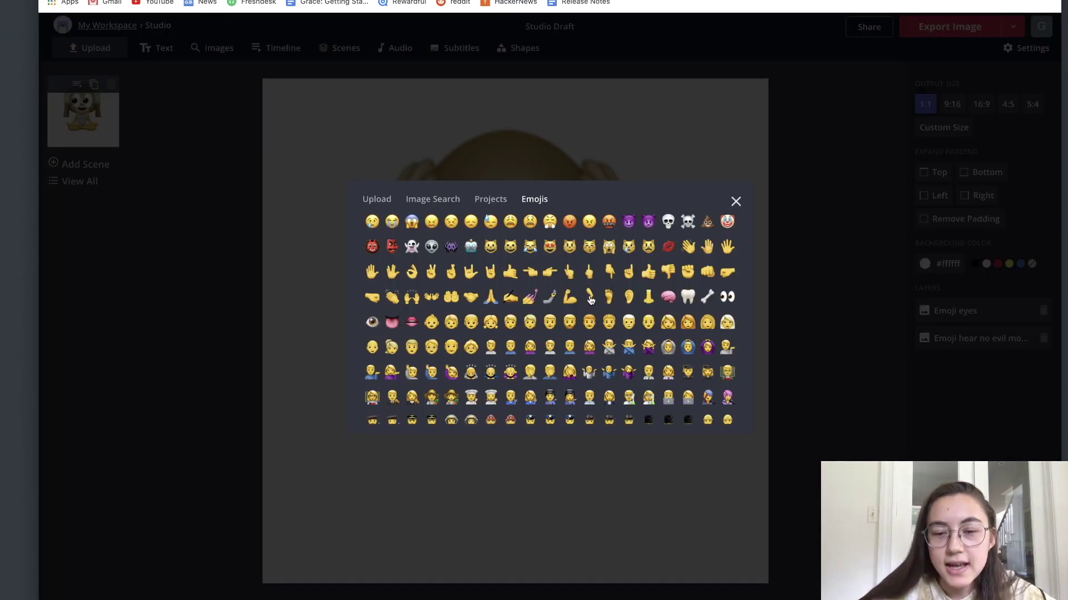
Add an enlarged leg emoji under the monkey's head and send it behind the head
{"action": "left_click", "coordinate": [591, 300]}
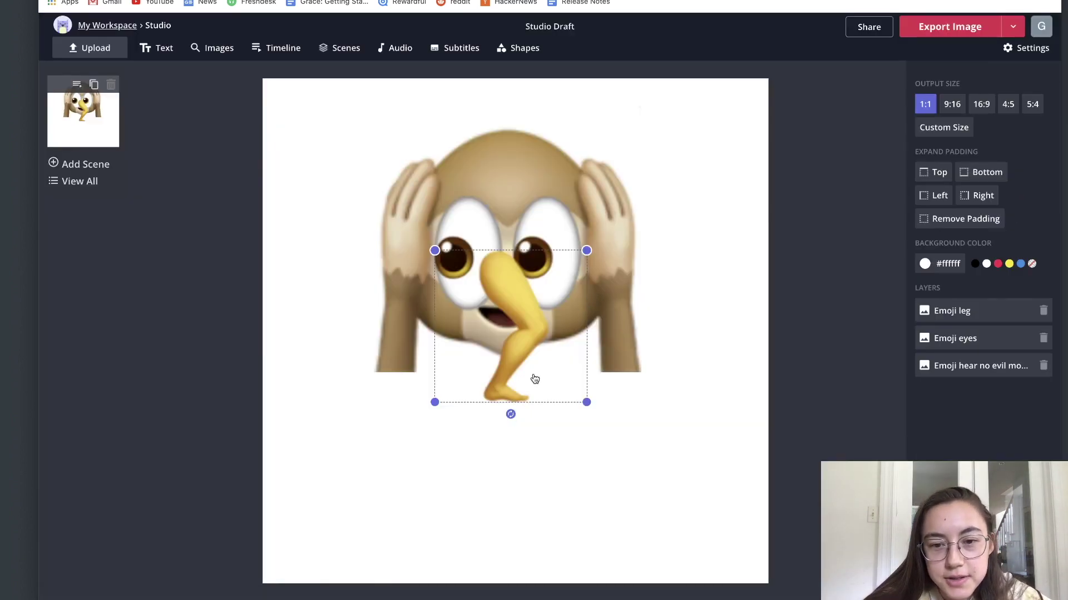
{"action": "left_click_drag", "start_coordinate": [532, 376], "coordinate": [573, 462]}
{"action": "left_click_drag", "start_coordinate": [627, 488], "coordinate": [667, 527]}
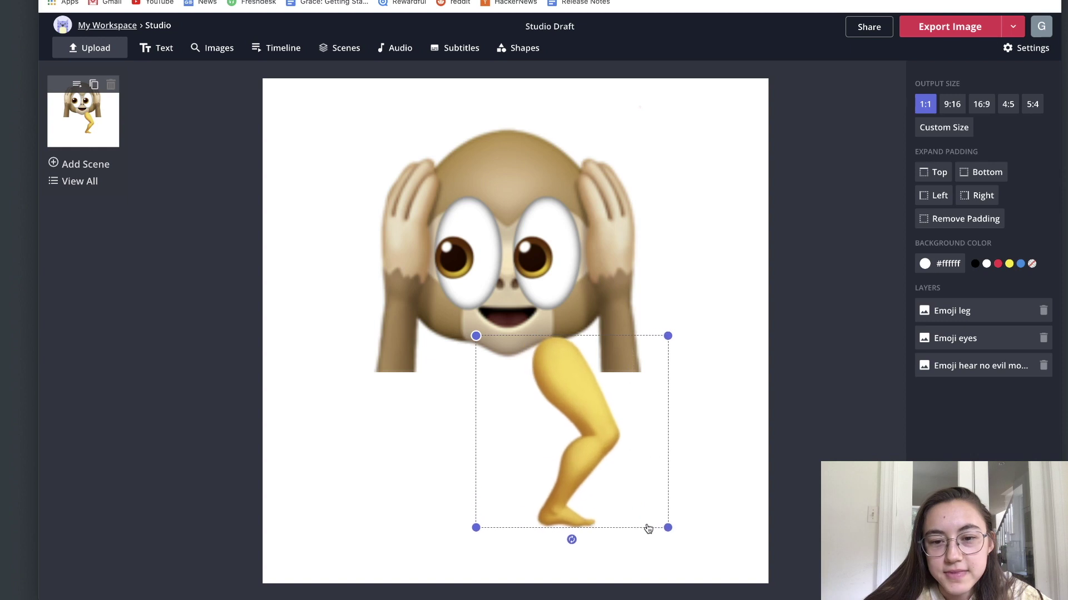
{"action": "left_click_drag", "start_coordinate": [575, 456], "coordinate": [574, 438]}
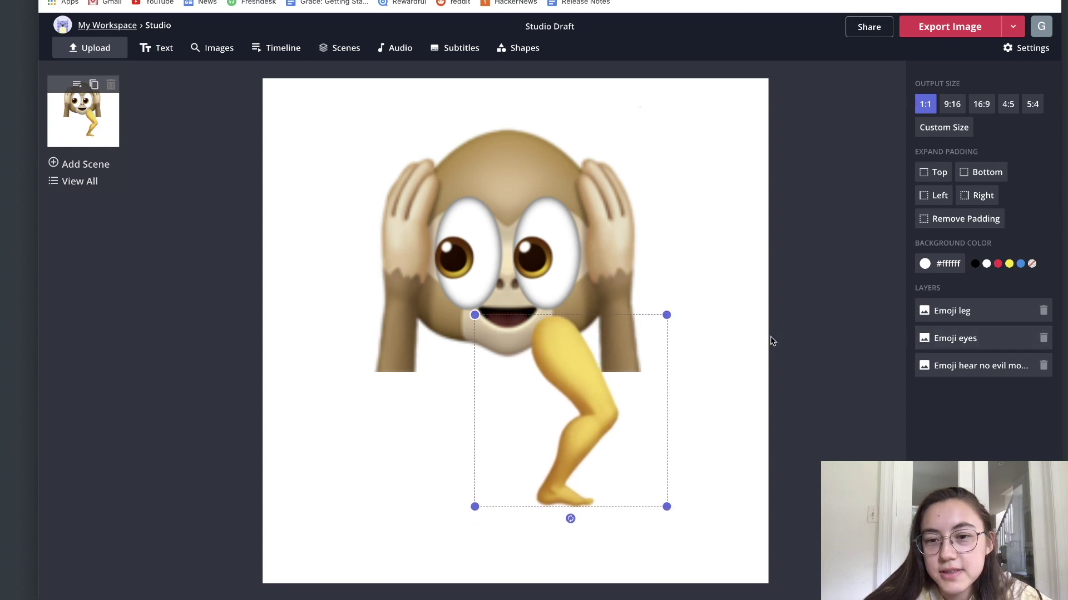
{"action": "left_click", "coordinate": [679, 362]}
{"action": "left_click", "coordinate": [592, 377]}
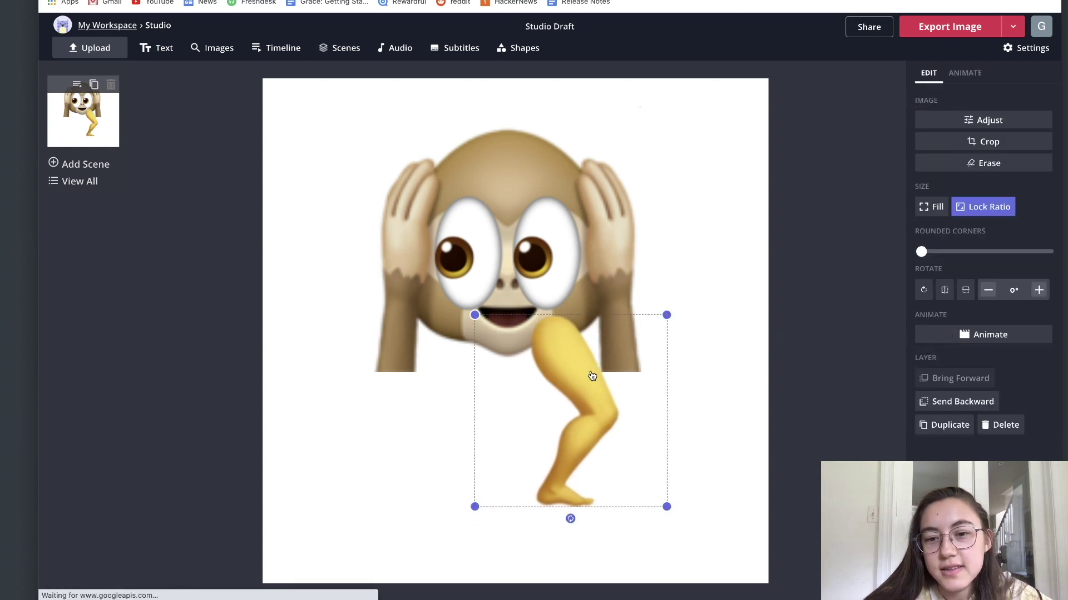
{"action": "left_click", "coordinate": [928, 402]}
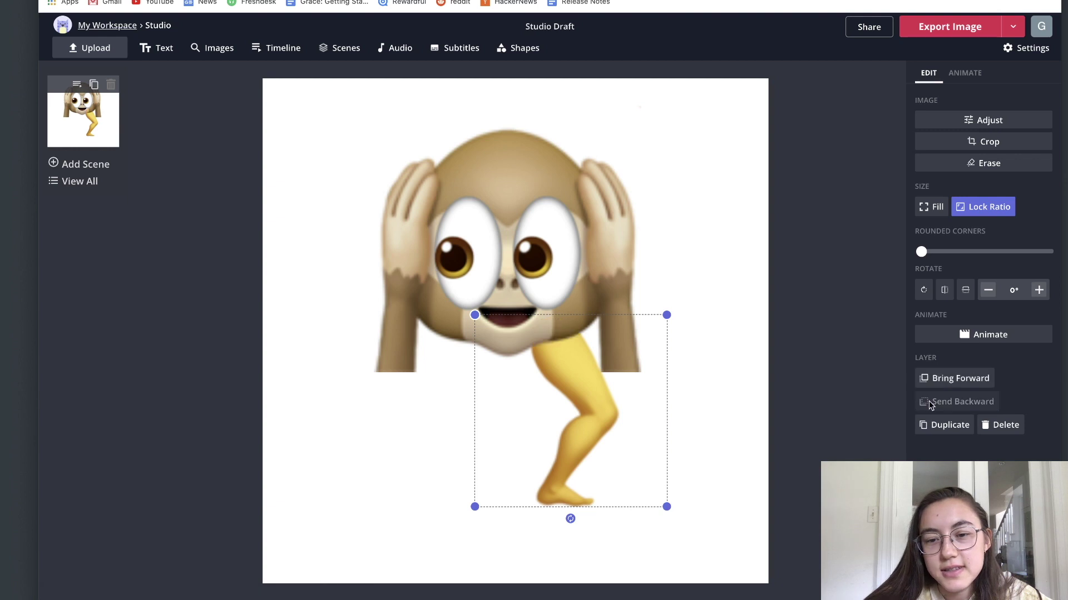
Duplicate the leg, flip the copy horizontally, and place both legs under the head
{"action": "key", "text": "super+d"}
{"action": "left_click_drag", "start_coordinate": [565, 409], "coordinate": [454, 400]}
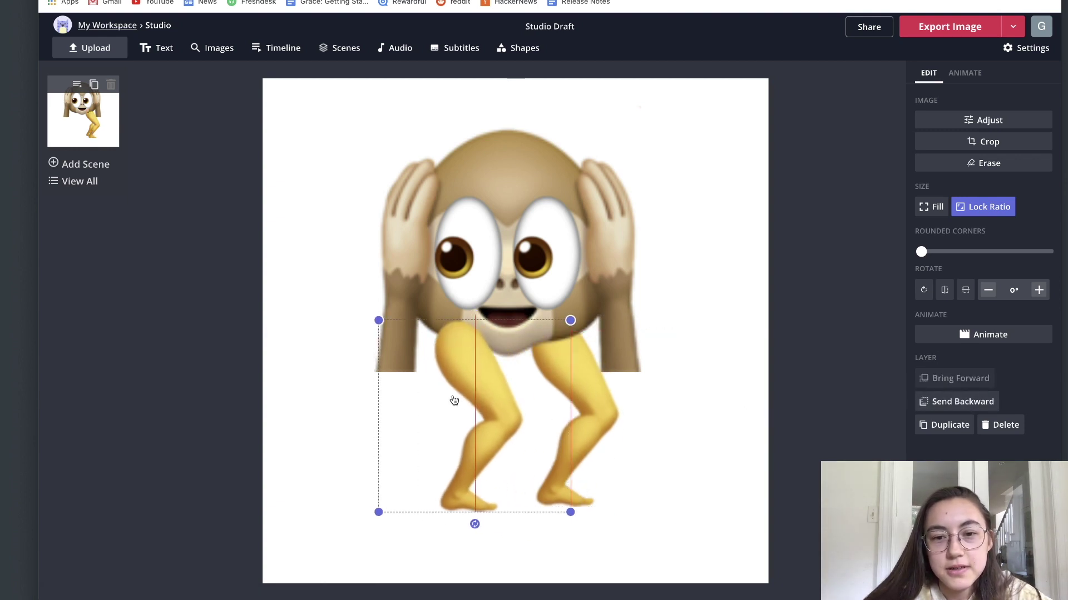
{"action": "left_click", "coordinate": [964, 407]}
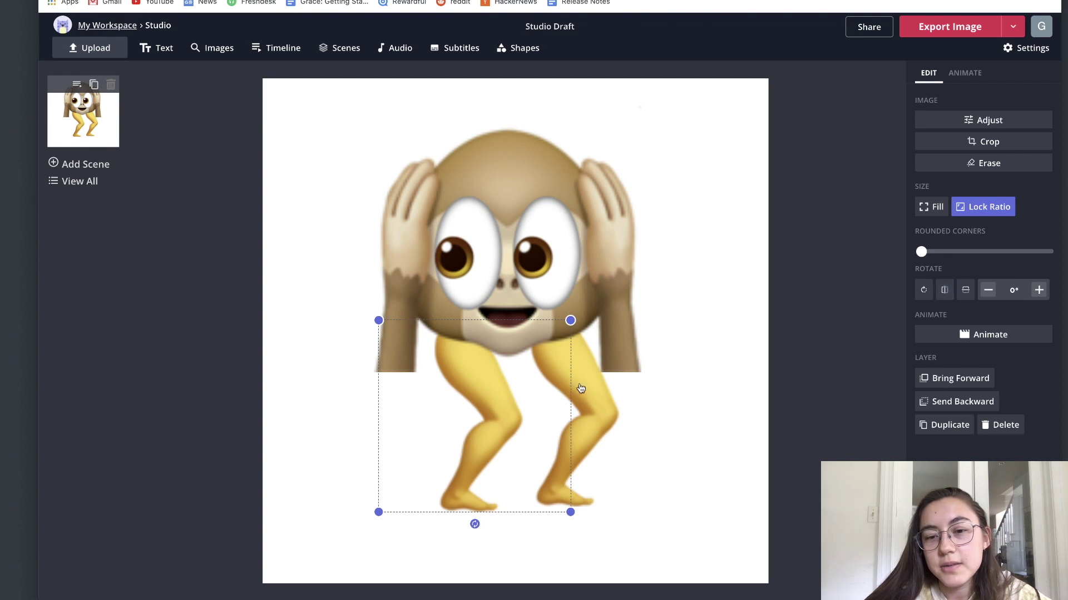
{"action": "left_click", "coordinate": [943, 293]}
{"action": "left_click_drag", "start_coordinate": [467, 403], "coordinate": [446, 388]}
{"action": "mouse_move", "coordinate": [586, 413]}
{"action": "left_mouse_down"}
{"action": "mouse_move", "coordinate": [595, 412]}
{"action": "mouse_move", "coordinate": [596, 381]}
{"action": "mouse_move", "coordinate": [596, 396]}
{"action": "left_mouse_up"}
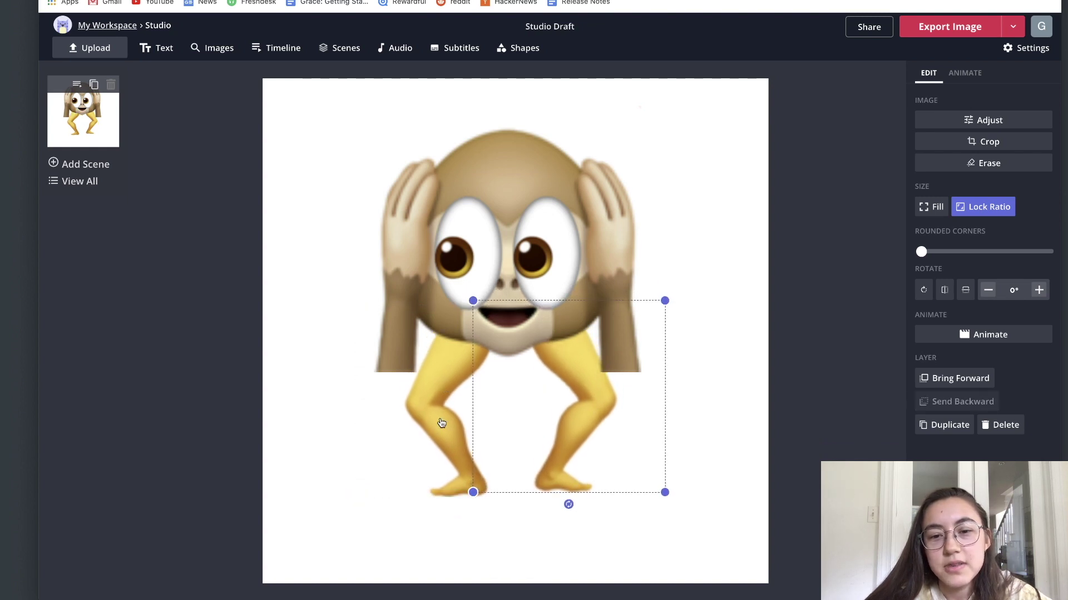
{"action": "key", "text": "ctrl+z"}
{"action": "left_click_drag", "start_coordinate": [435, 413], "coordinate": [437, 415]}
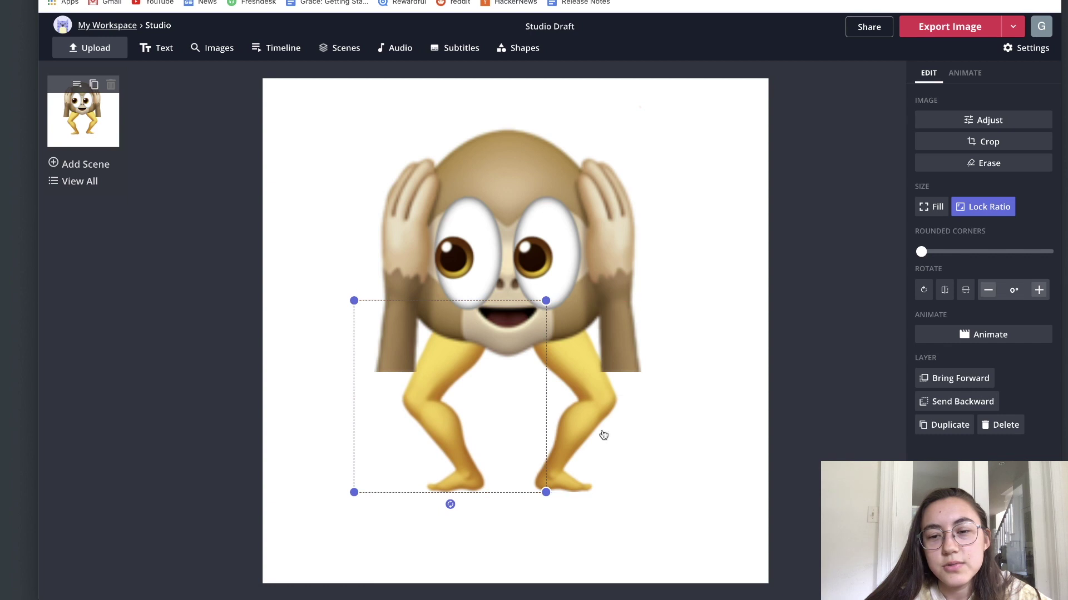
{"action": "left_click", "coordinate": [735, 416]}
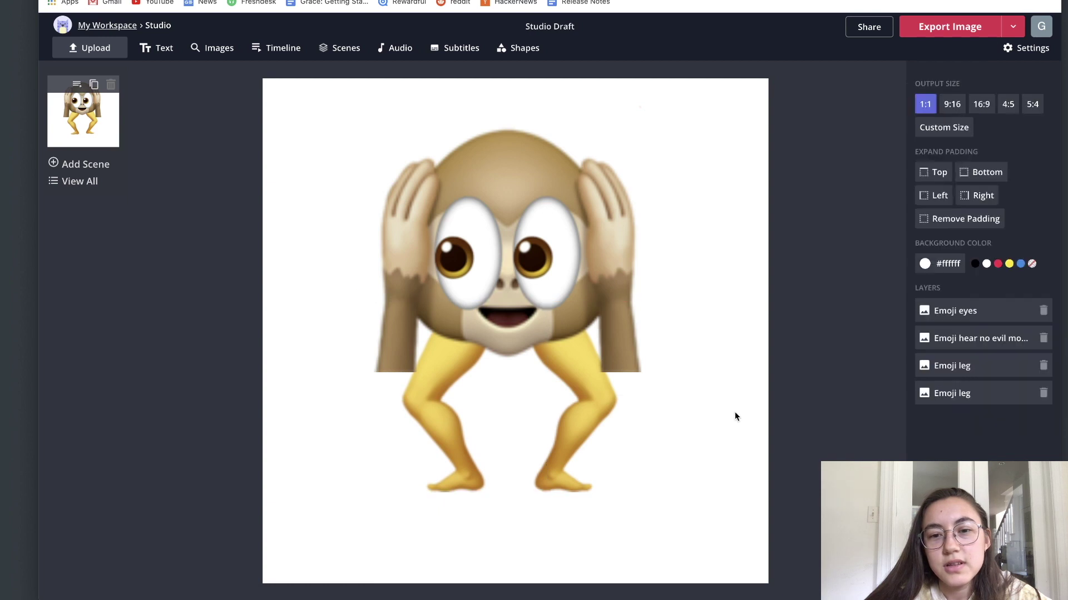
Set the canvas background to No color, then export and download the monkey image
{"action": "left_click", "coordinate": [743, 330]}
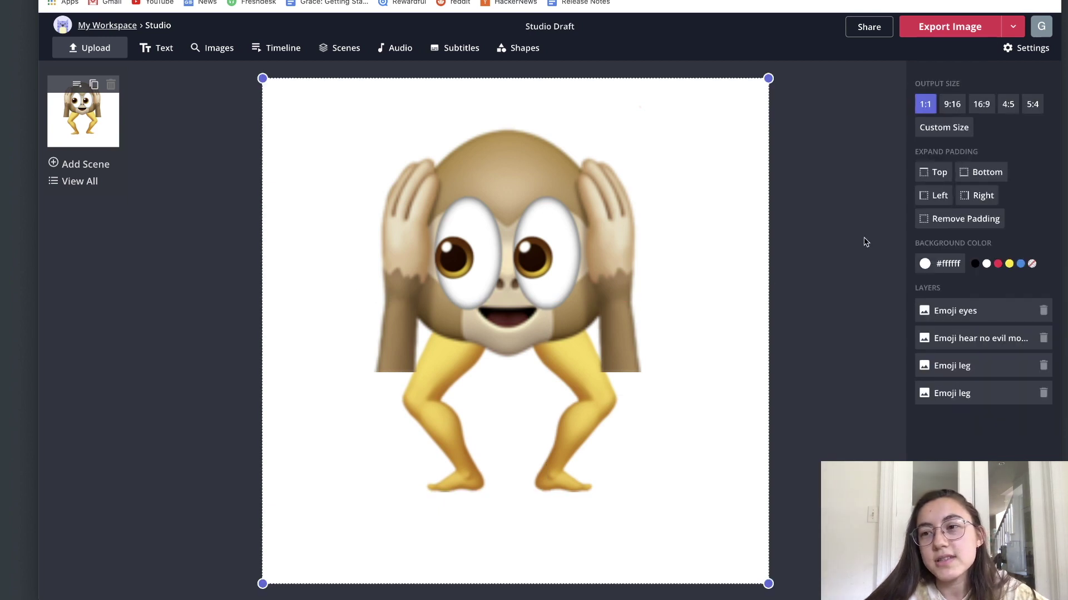
{"action": "left_click", "coordinate": [1032, 264]}
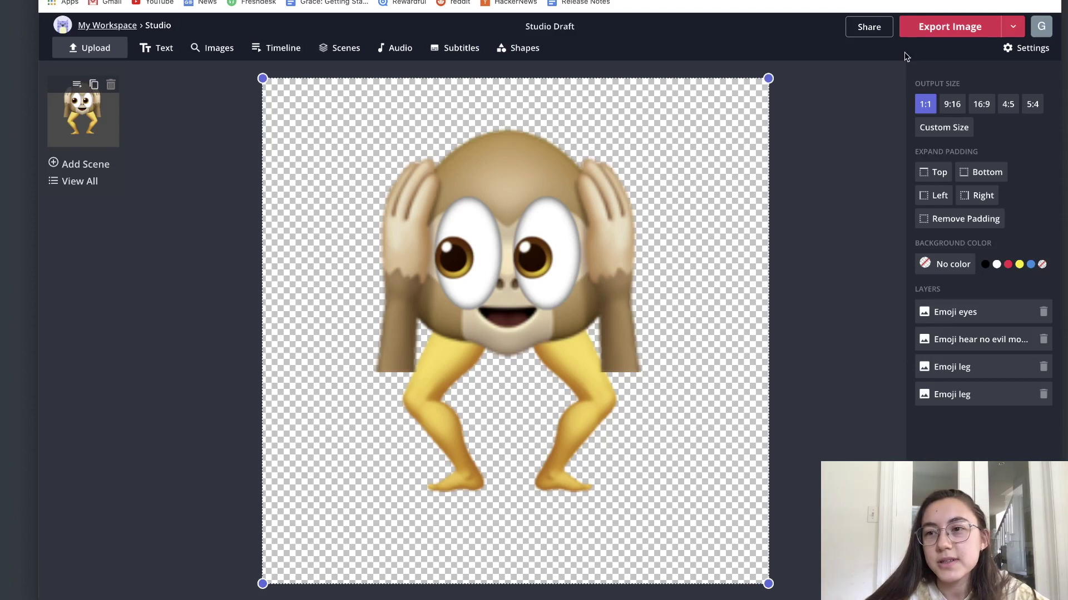
{"action": "left_click", "coordinate": [934, 27]}
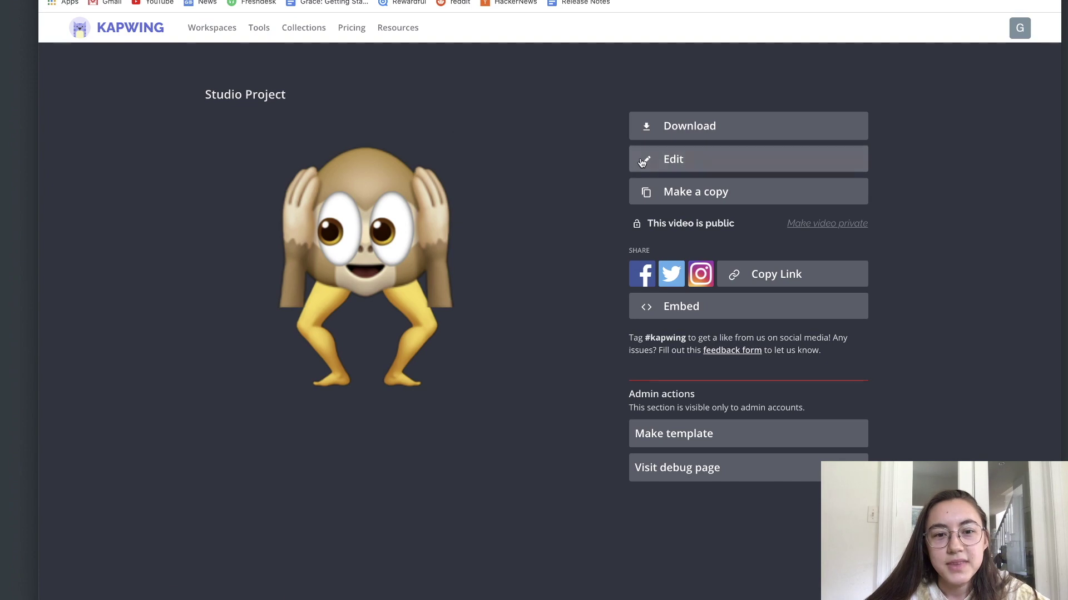
{"action": "left_click", "coordinate": [669, 129]}
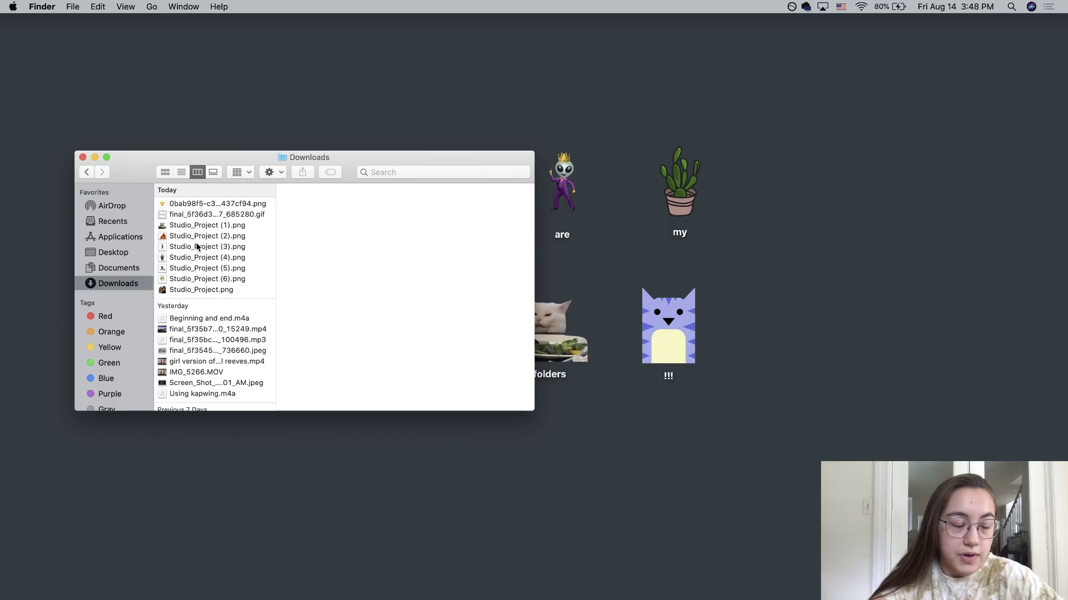
Open Studio_Project (6).png from Downloads in Preview
{"action": "left_click", "coordinate": [200, 280]}
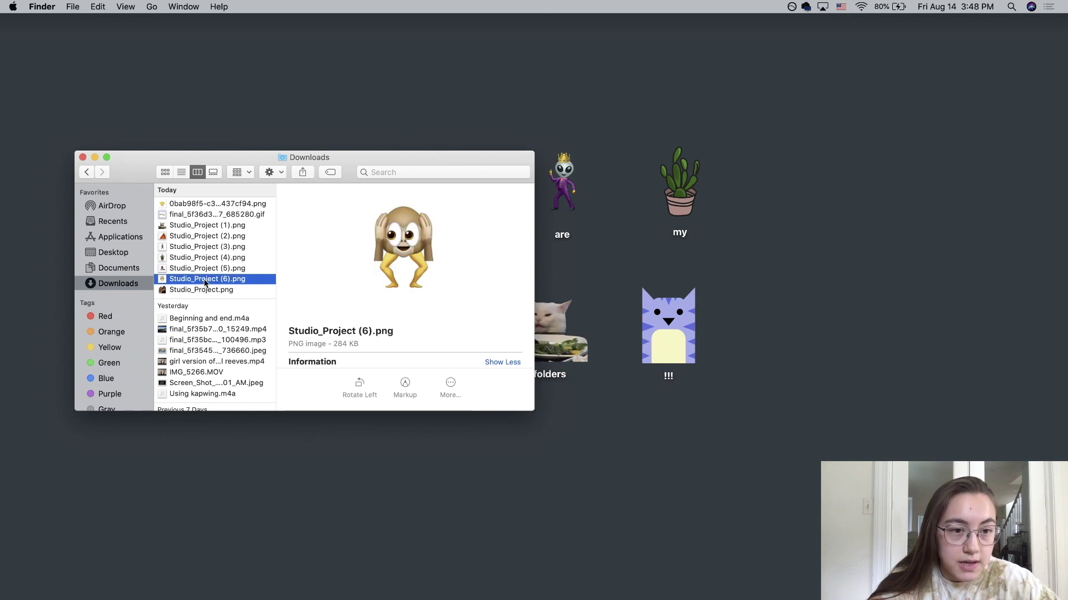
{"action": "right_click", "coordinate": [204, 283]}
{"action": "mouse_move", "coordinate": [245, 296]}
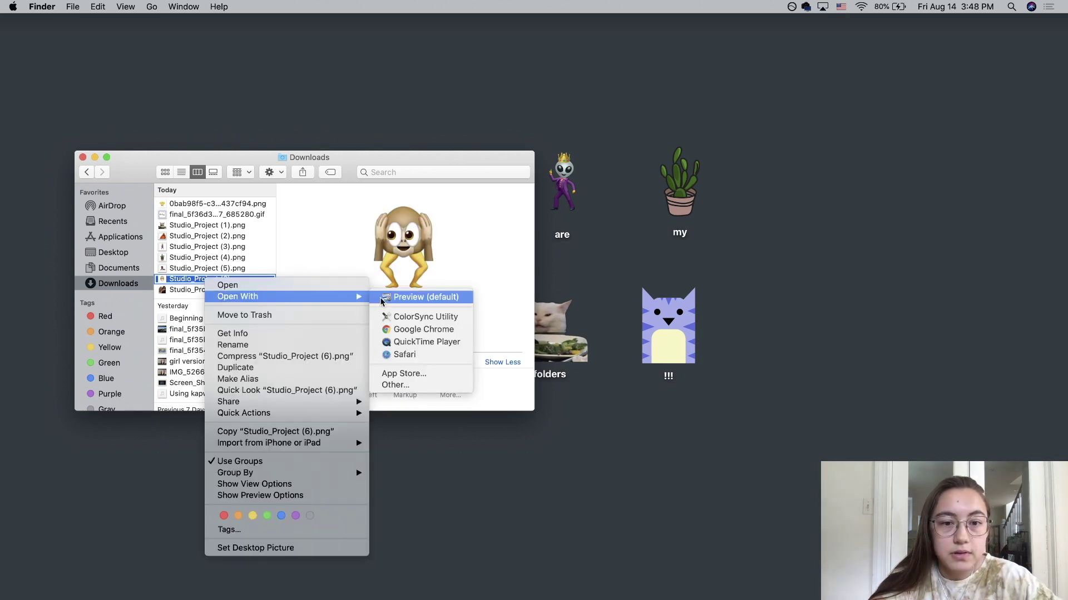
{"action": "left_click", "coordinate": [404, 297]}
{"action": "left_click_drag", "start_coordinate": [126, 33], "coordinate": [170, 36]}
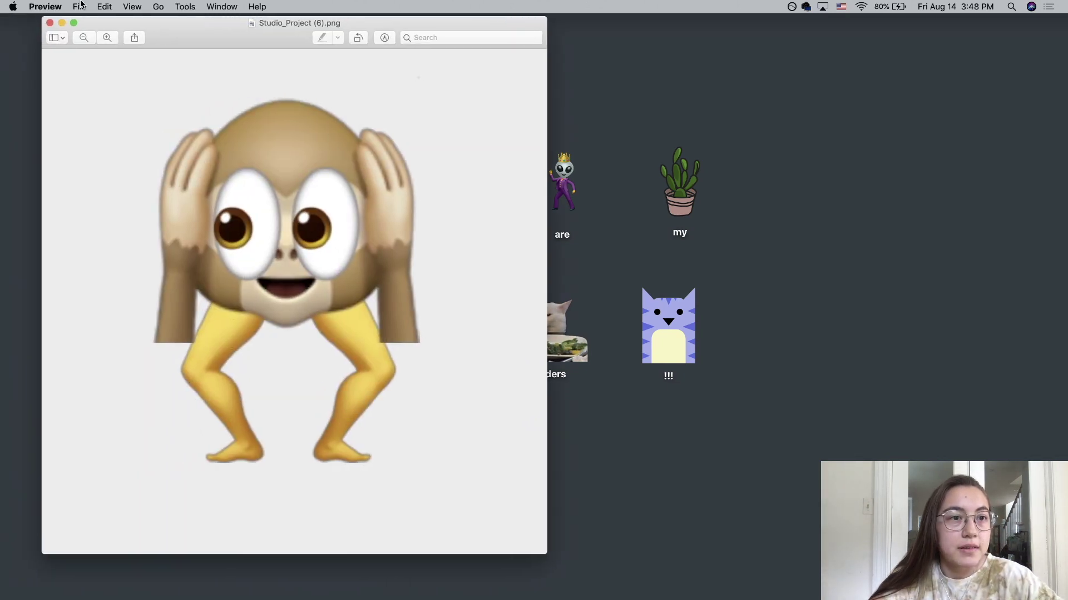
Select all of the image, copy it to the clipboard, and close Preview
{"action": "left_click", "coordinate": [105, 7]}
{"action": "left_click", "coordinate": [117, 96]}
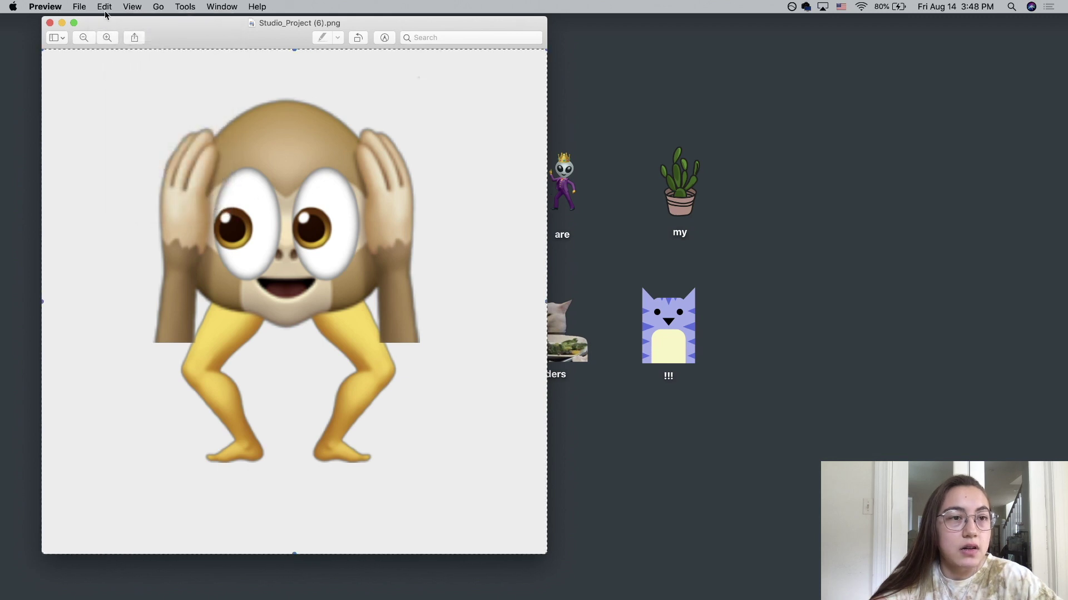
{"action": "left_click", "coordinate": [104, 8]}
{"action": "left_click", "coordinate": [100, 62]}
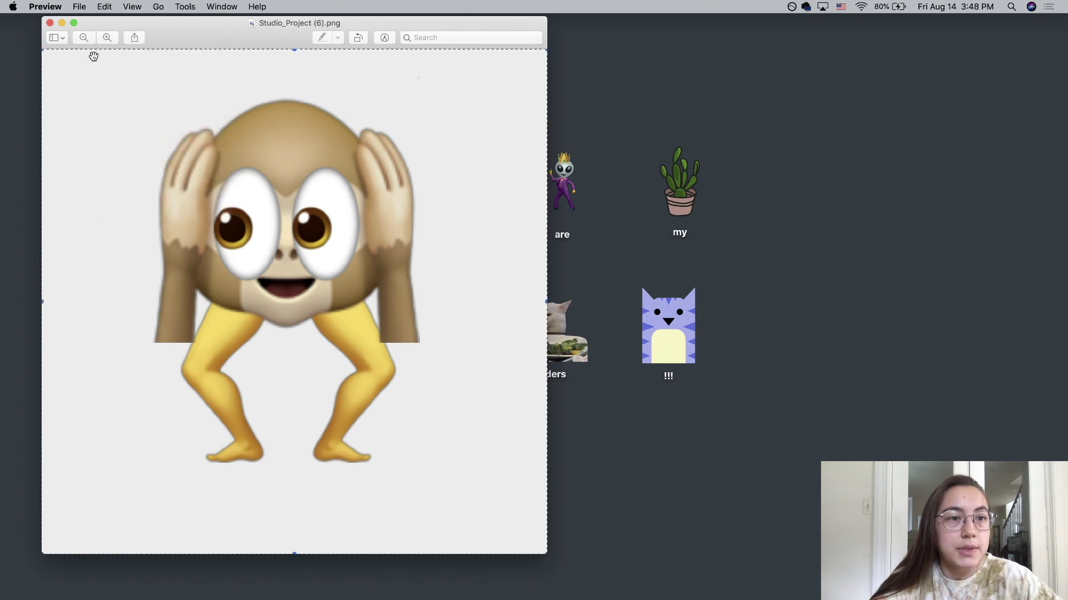
{"action": "left_click", "coordinate": [49, 24]}
Close Downloads and create a new untitled folder on the desktop
{"action": "left_click", "coordinate": [83, 158]}
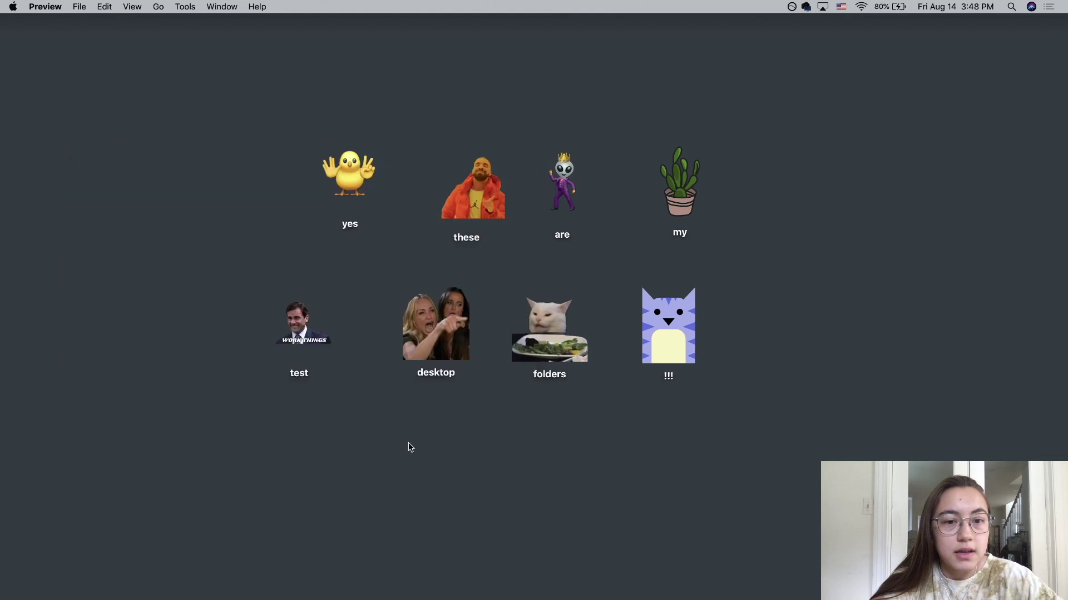
{"action": "right_click", "coordinate": [410, 448]}
{"action": "left_click", "coordinate": [430, 452]}
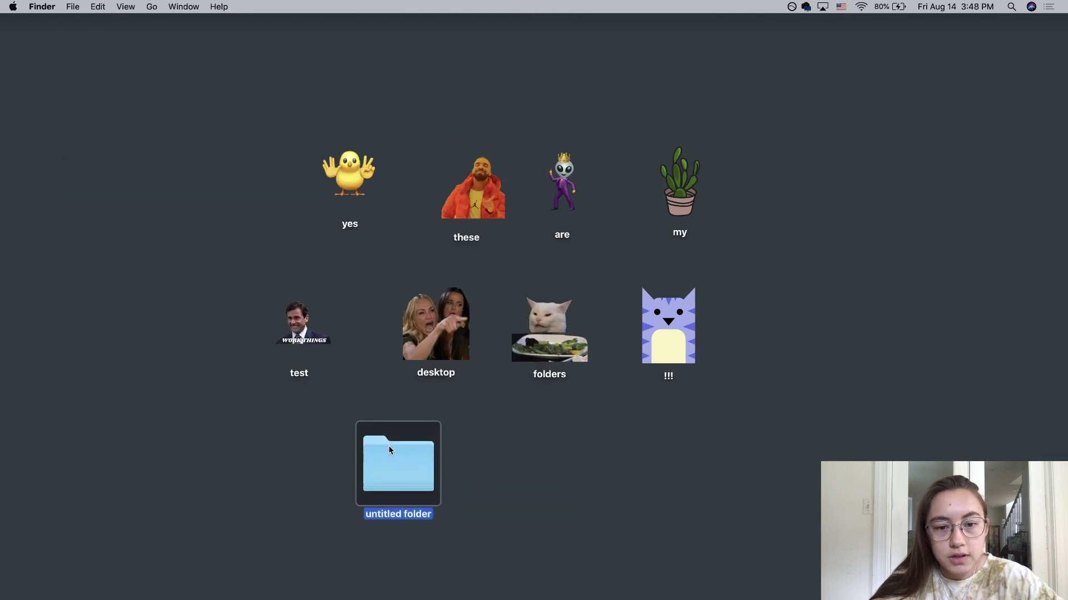
Paste the copied monkey image as the untitled folder's icon via Get Info
{"action": "right_click", "coordinate": [390, 450]}
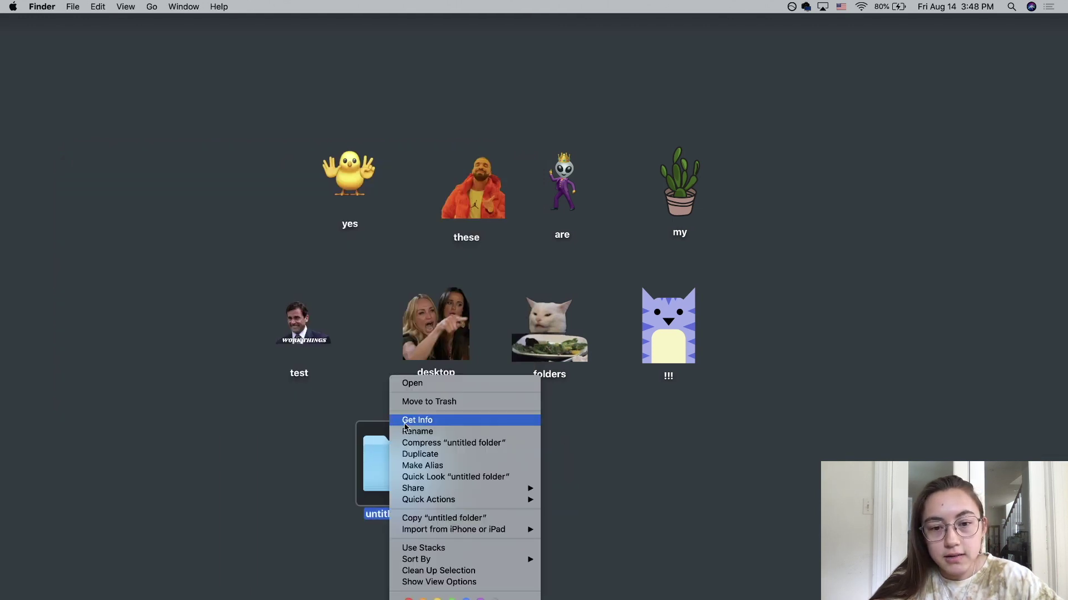
{"action": "left_click", "coordinate": [432, 421]}
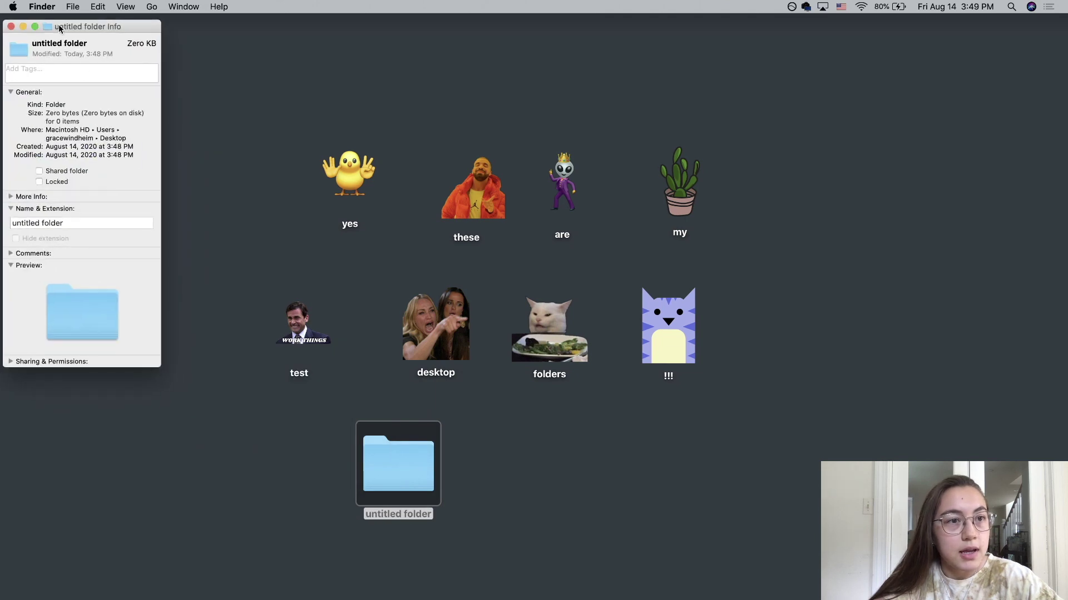
{"action": "left_click_drag", "start_coordinate": [59, 29], "coordinate": [493, 134]}
{"action": "left_click", "coordinate": [451, 154]}
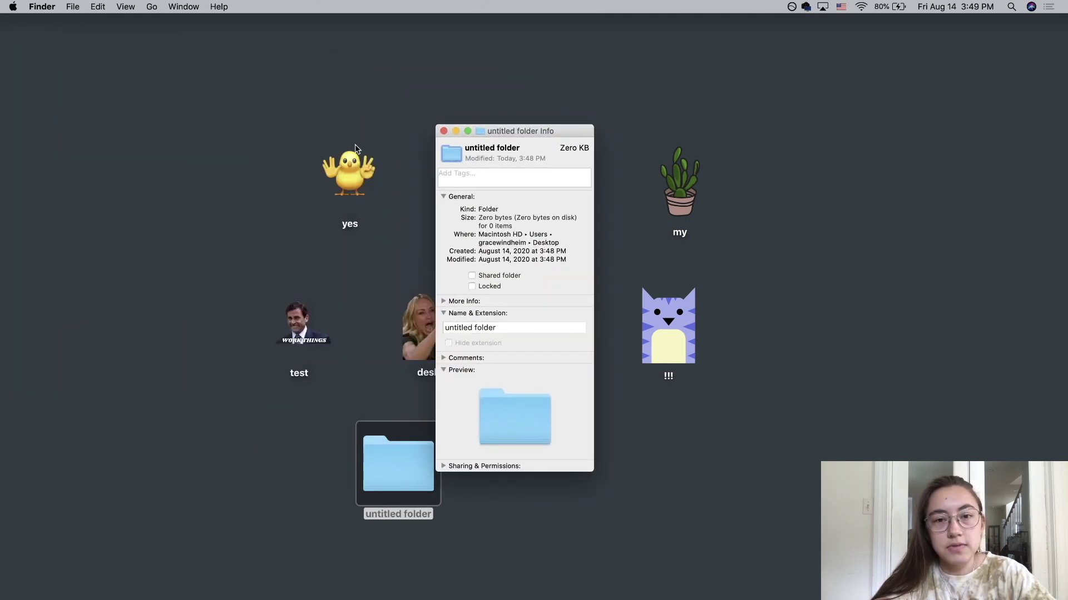
{"action": "key", "text": "super+v"}
{"action": "key", "text": "super+w"}
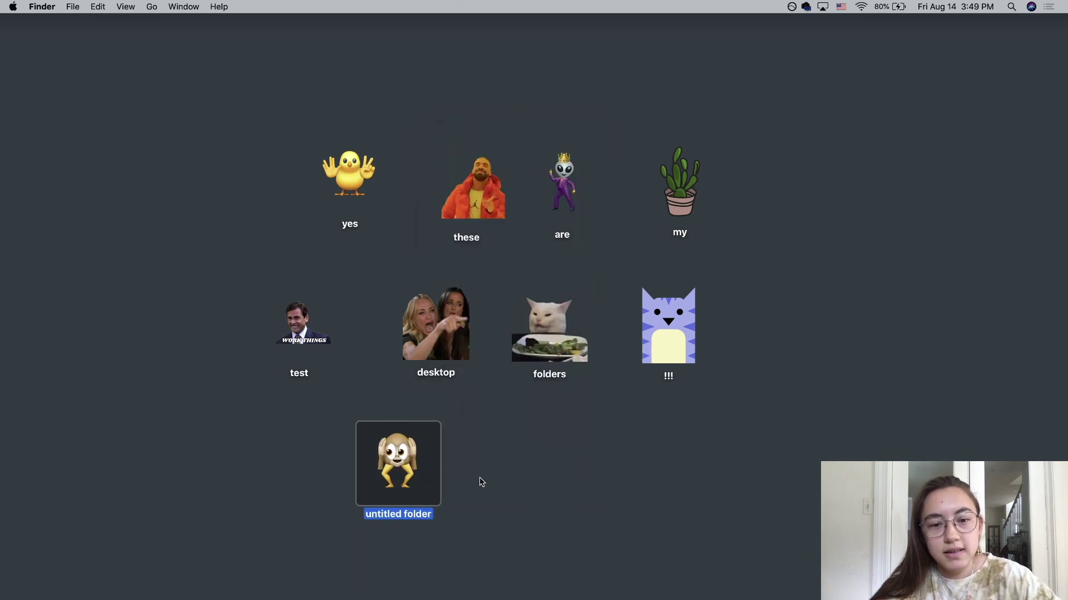
{"action": "left_click", "coordinate": [482, 482]}
{"action": "left_click", "coordinate": [365, 450]}
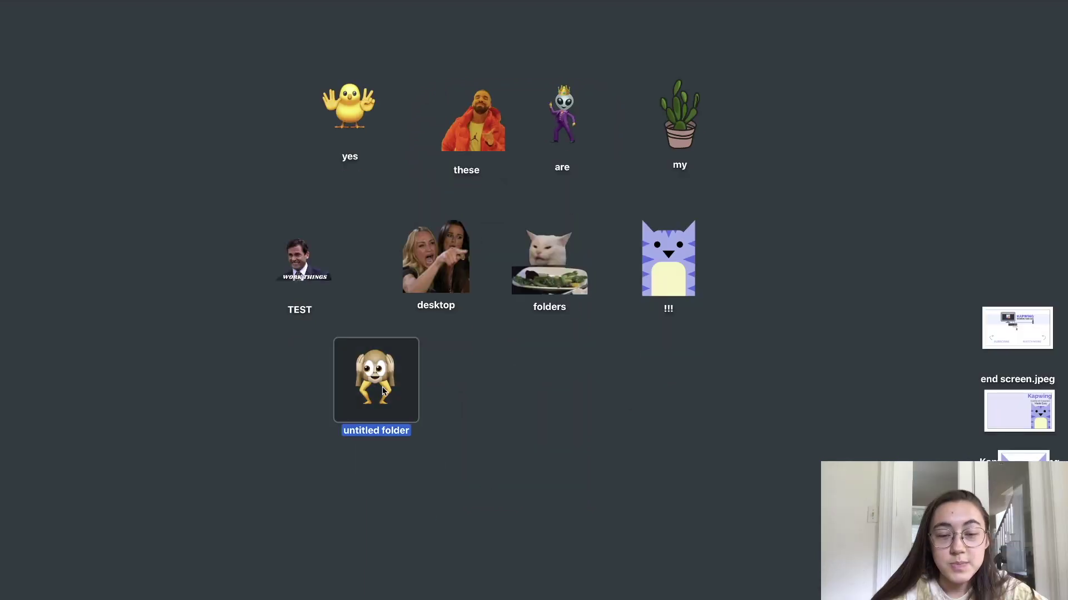
Move the untitled folder with the monkey icon beside 'yes' at the desktop's top-left, then deselect it
{"action": "left_click_drag", "start_coordinate": [382, 391], "coordinate": [251, 165]}
{"action": "left_click", "coordinate": [189, 357]}
{"action": "left_click", "coordinate": [225, 194]}
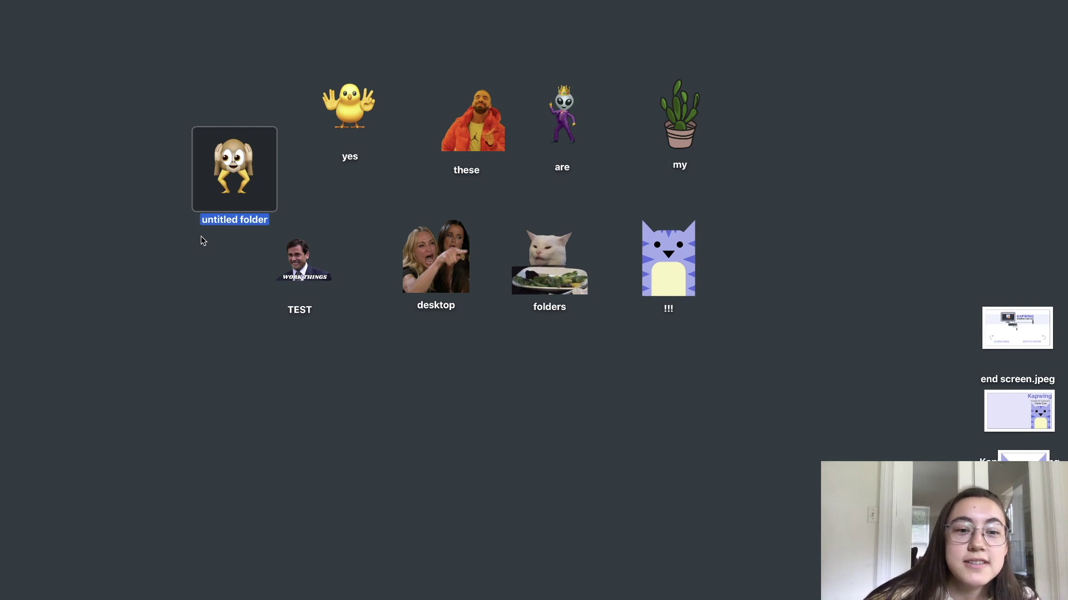
{"action": "left_click", "coordinate": [202, 237]}
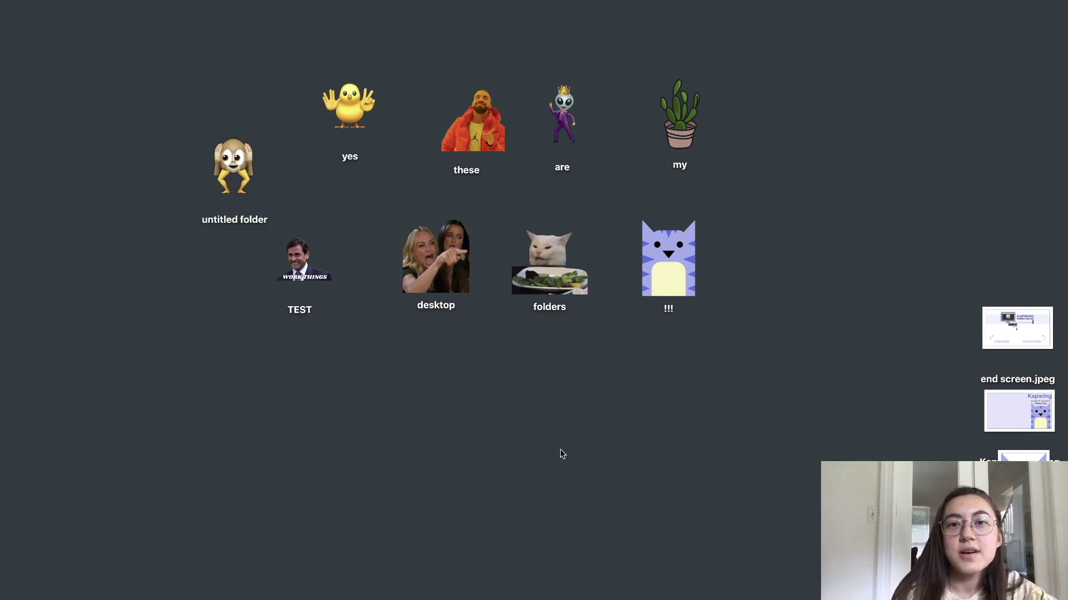